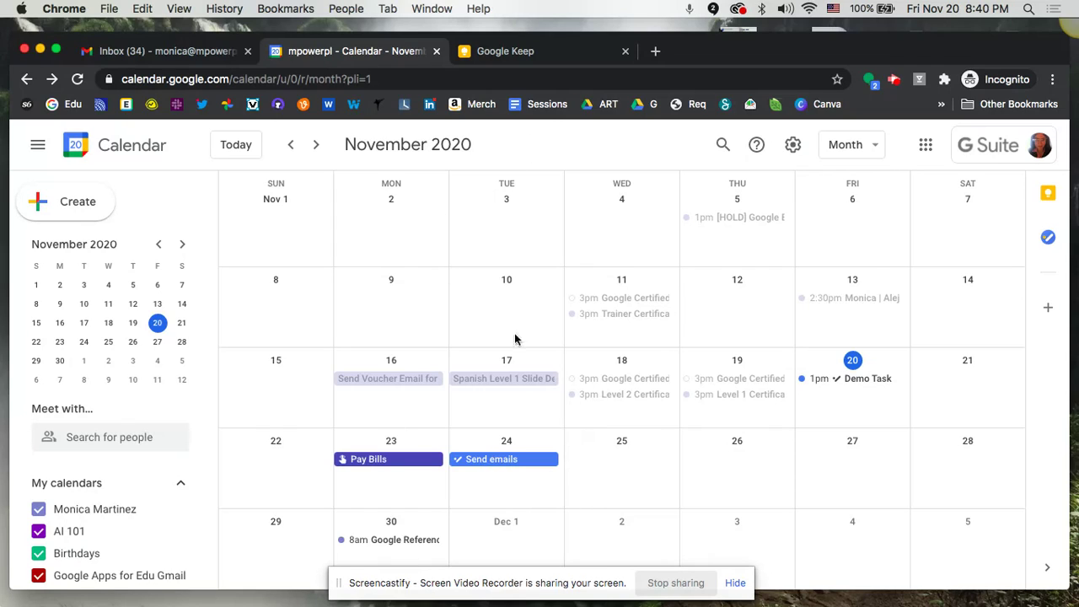
Start a new reminder on November 25 titled 'Demo'.
click(875, 156)
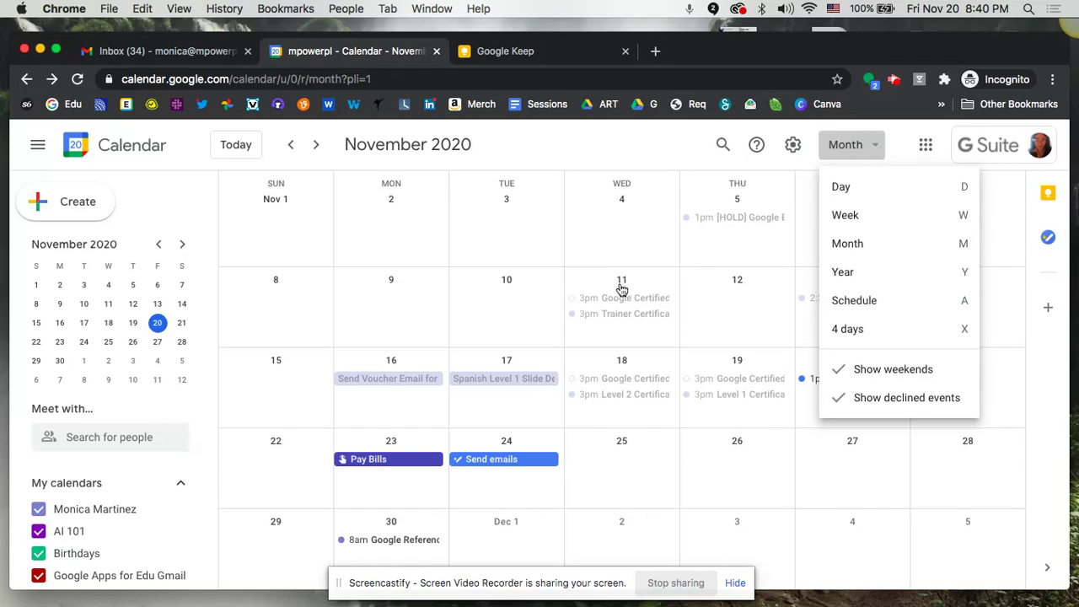
click(607, 491)
click(607, 491)
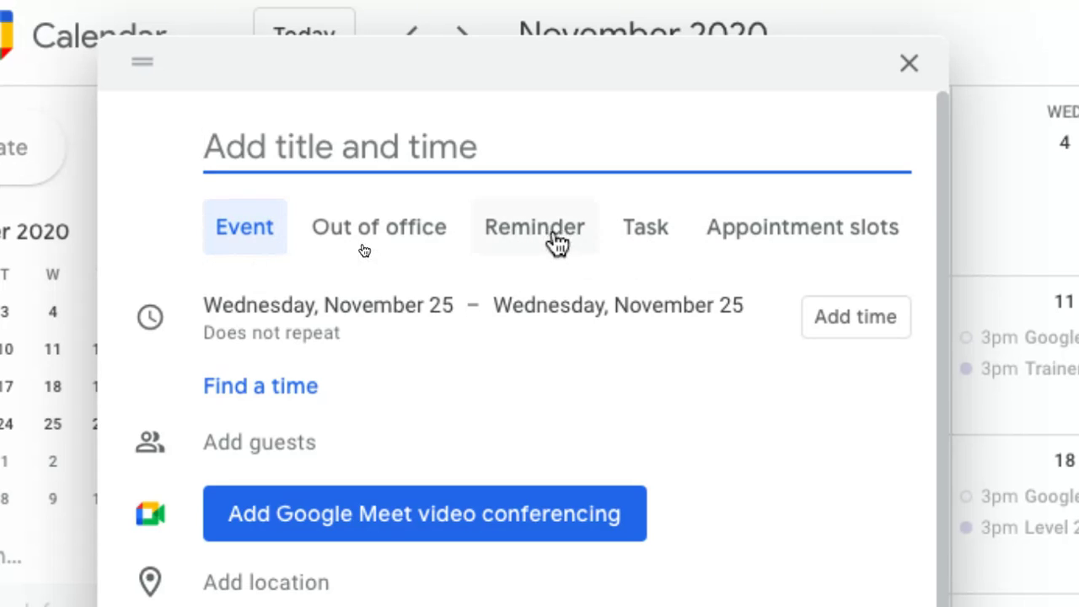
click(557, 242)
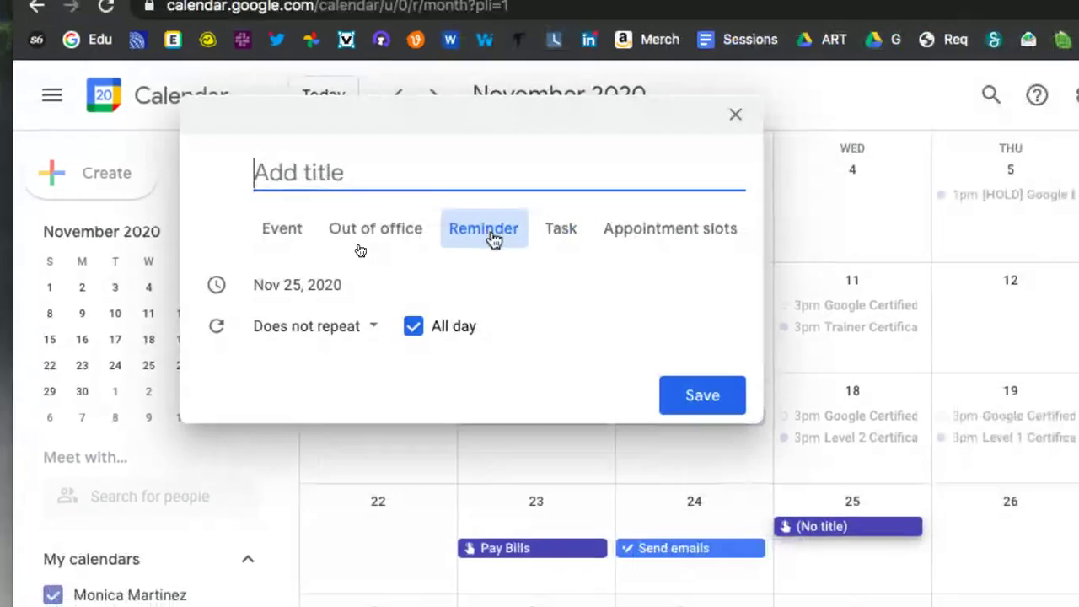
text(Demo)
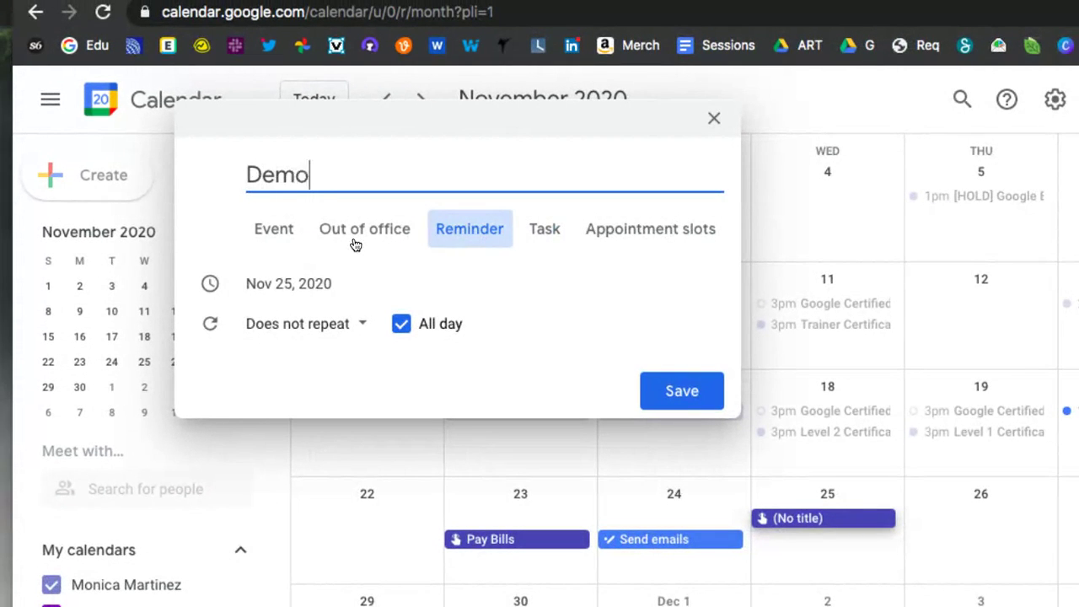
Set the Demo reminder to 9:00pm instead of all day and save it.
click(400, 324)
click(371, 285)
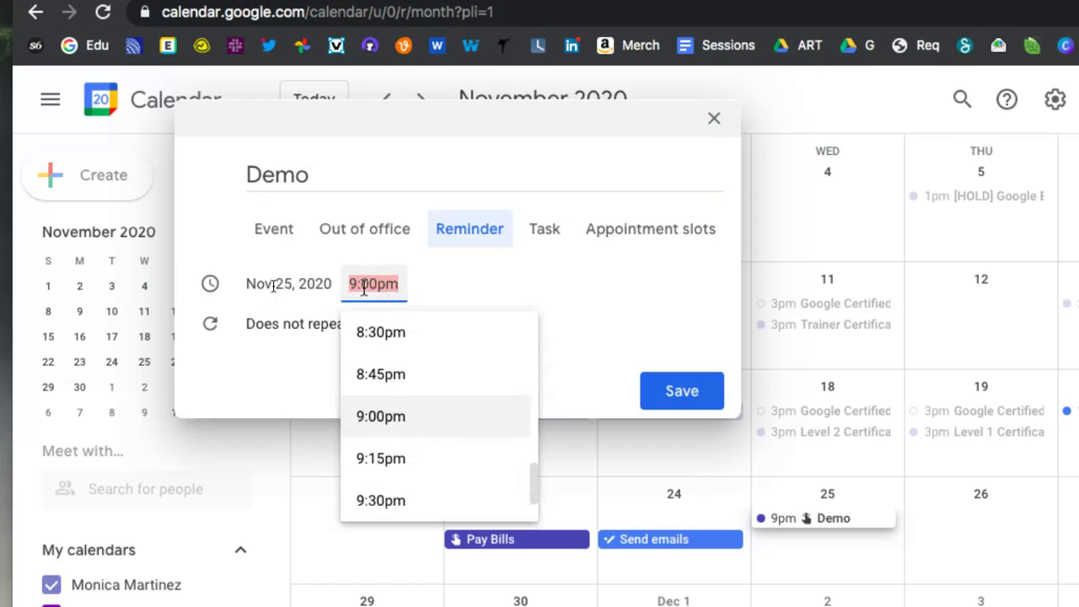
click(381, 416)
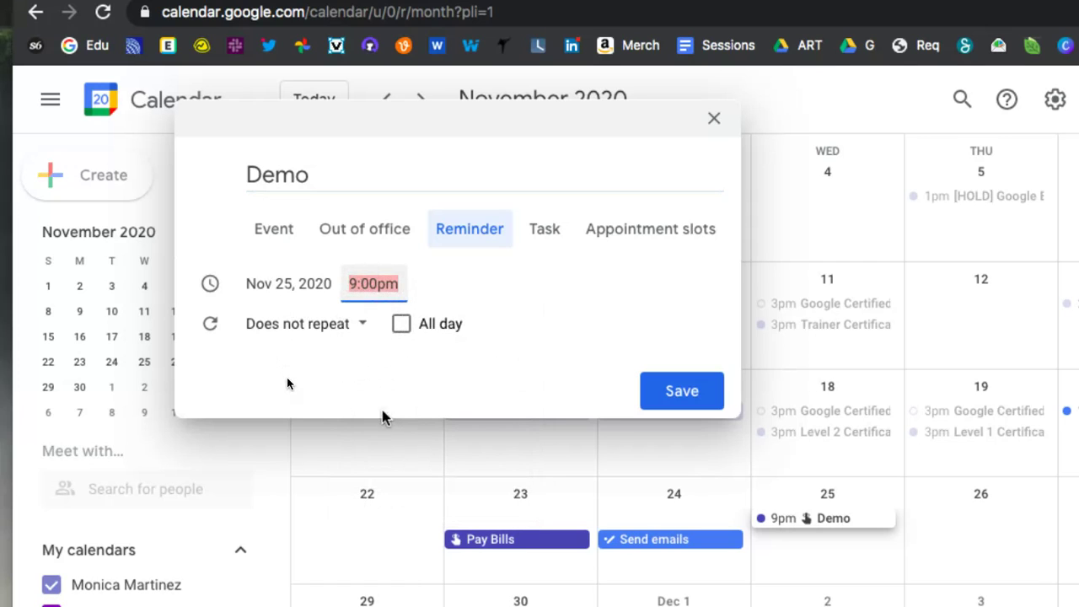
click(671, 401)
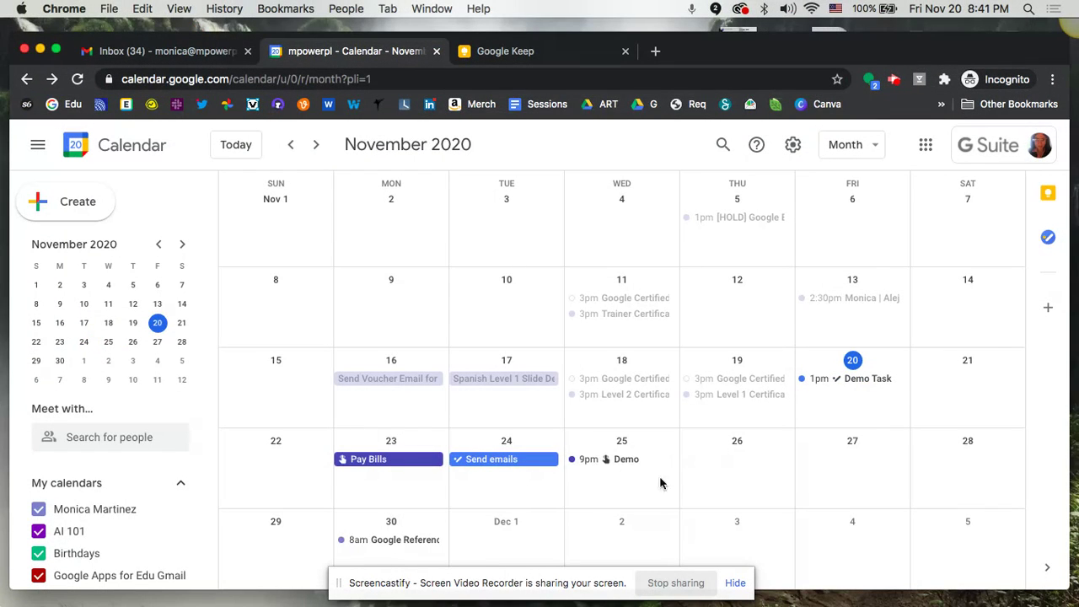
Open the details of the Pay Bills task on Monday, November 23.
click(388, 460)
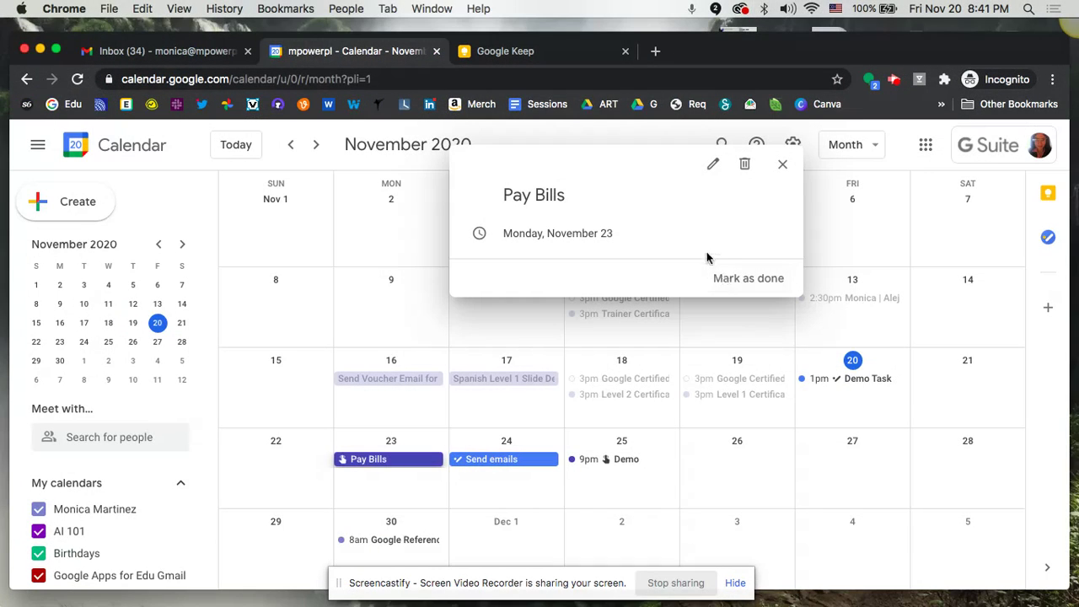
Close the Pay Bills details, reopen them, then close them again.
click(355, 493)
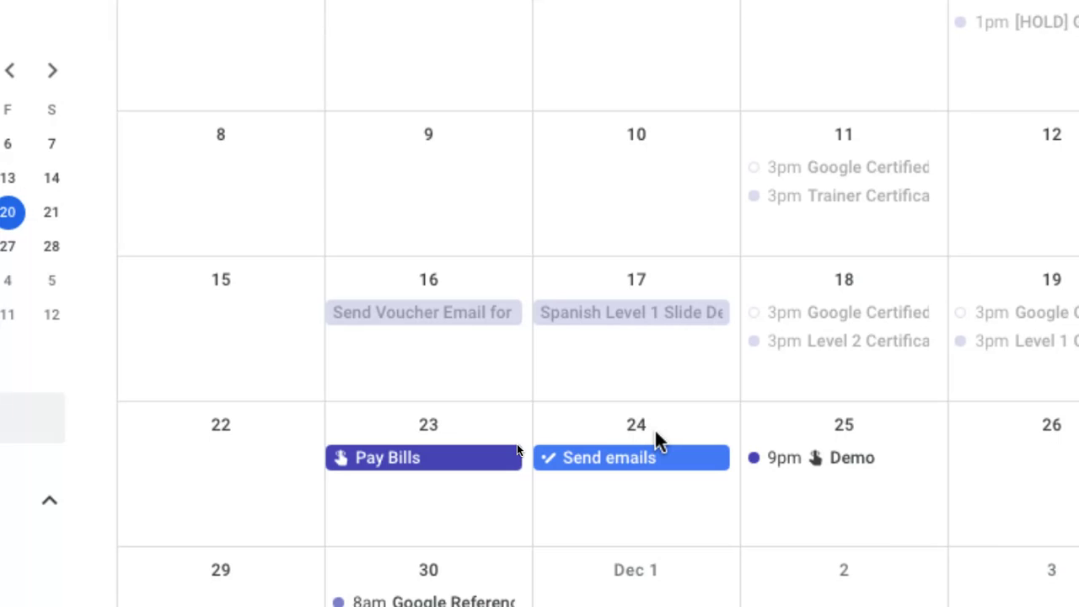
click(471, 460)
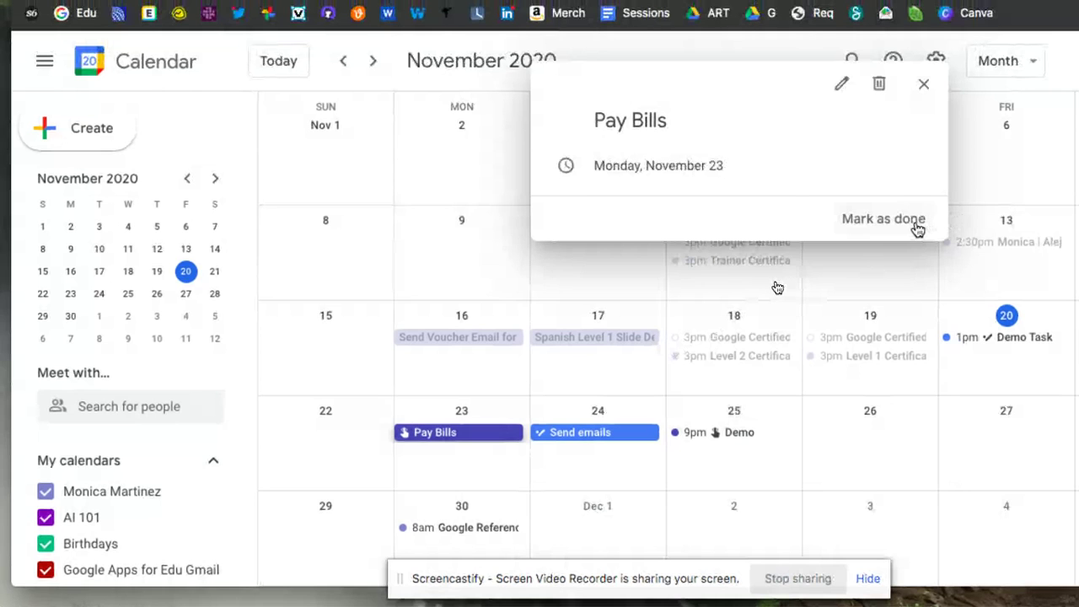
click(924, 83)
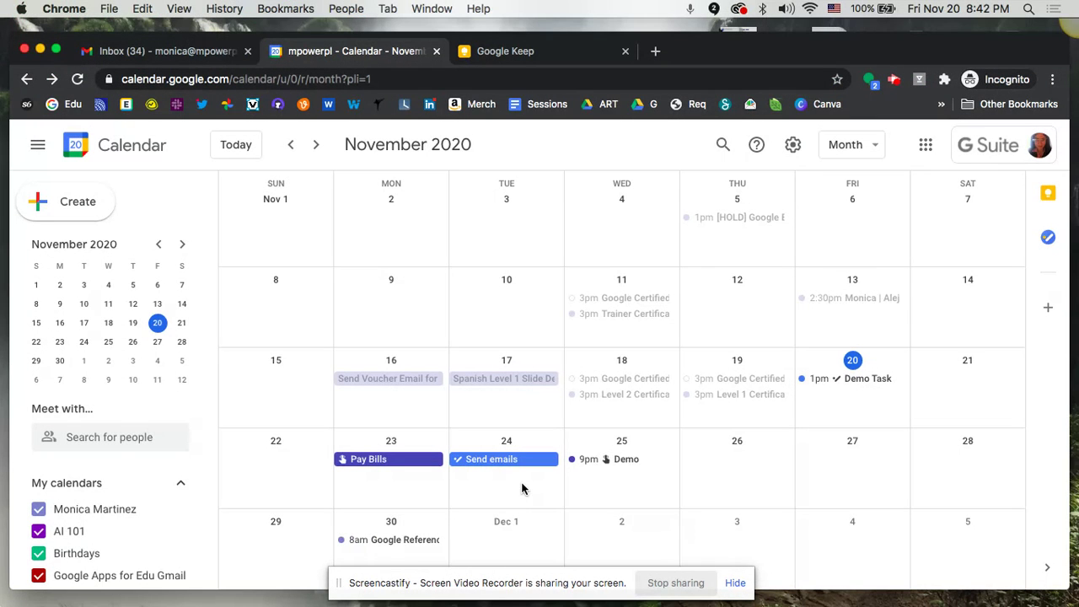
Start a task on November 25 titled for the lesson-planning meeting with the teacher.
click(651, 475)
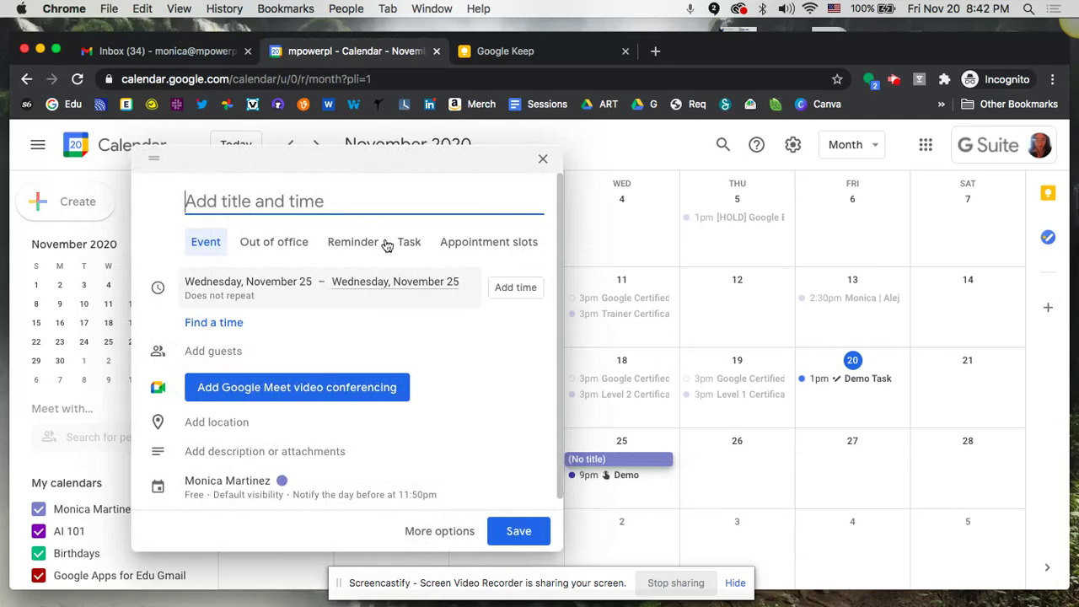
text(Meet w)
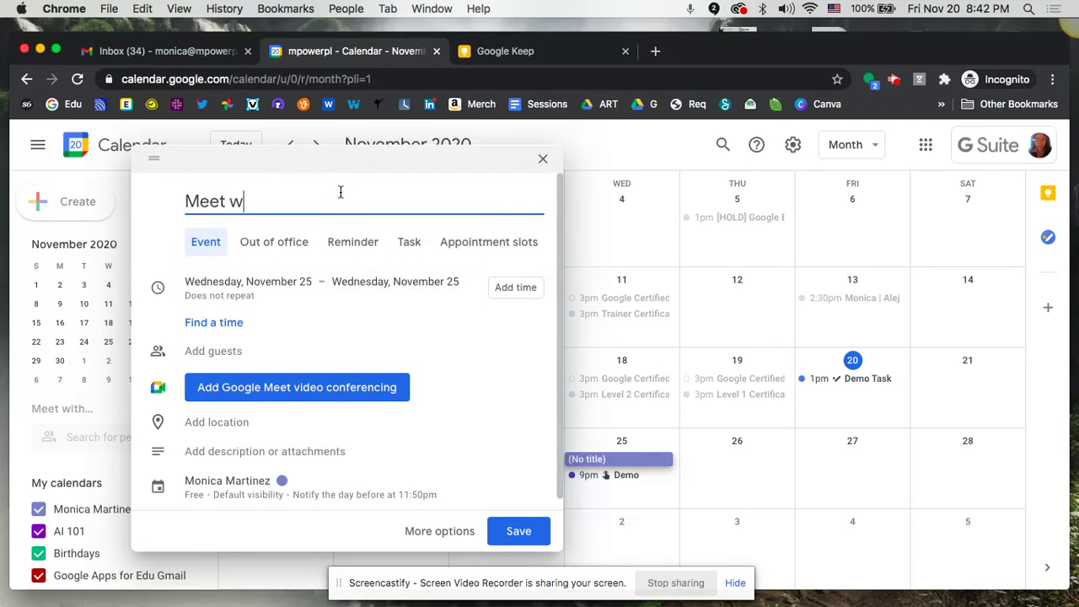
text(ith Mr. Garcia )
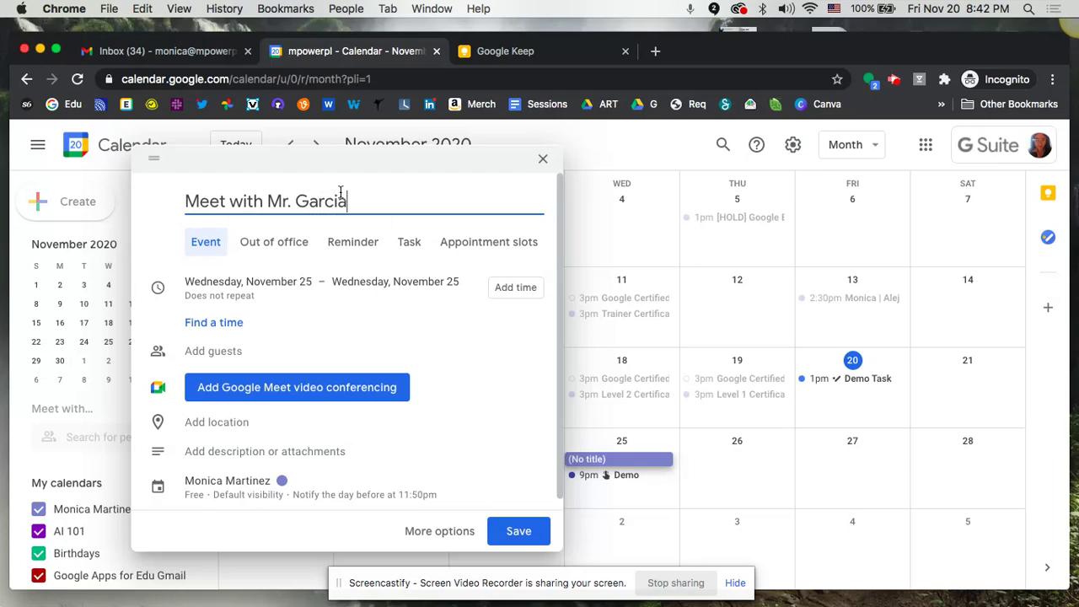
text(for Lesson Planning)
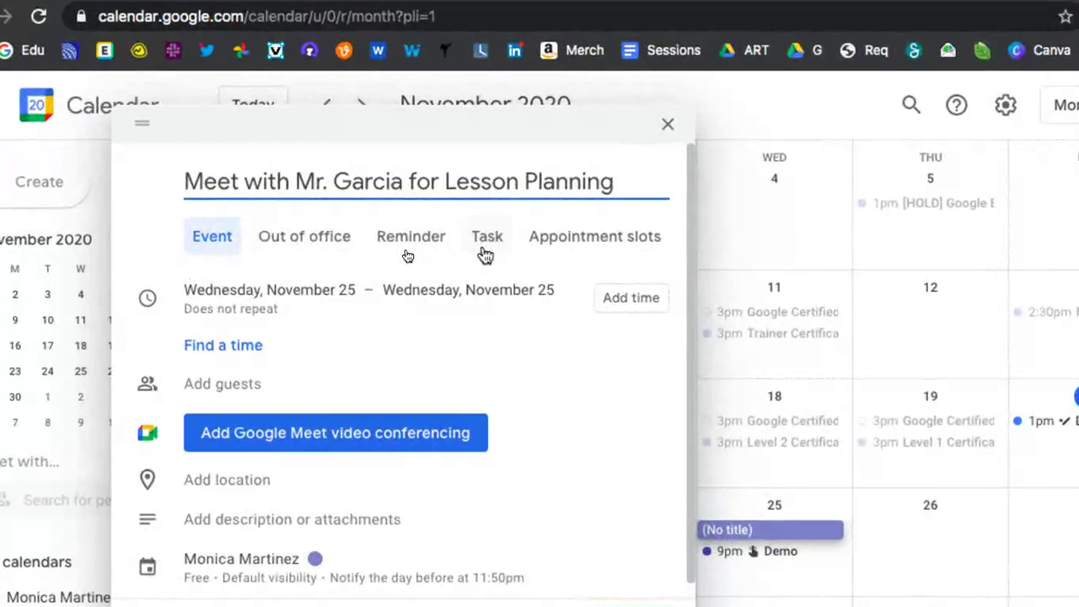
click(486, 249)
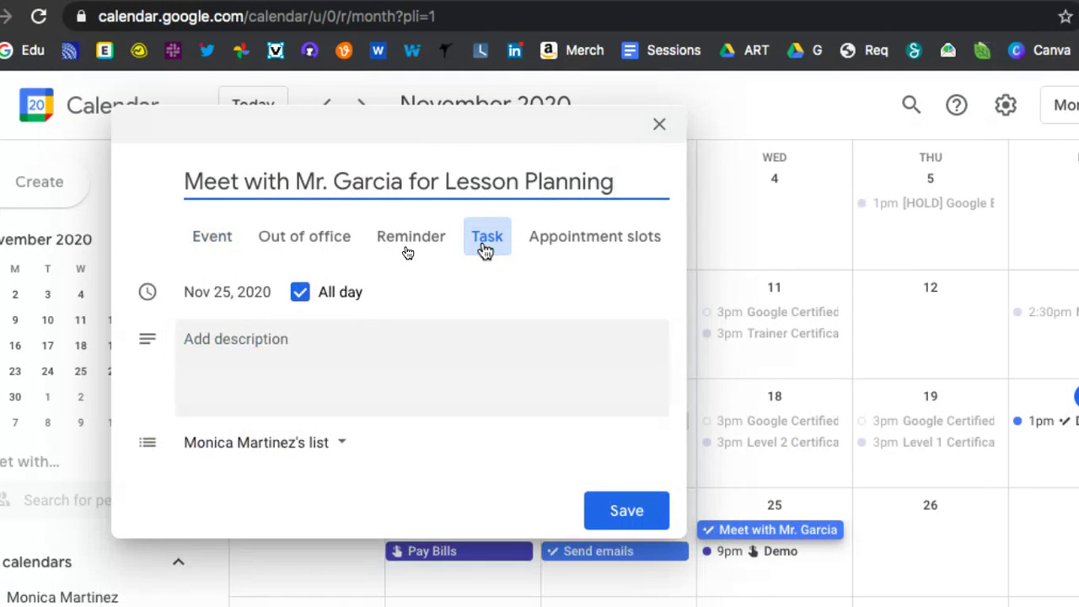
Set the task to 8:30pm instead of all day and keep the default list.
click(299, 291)
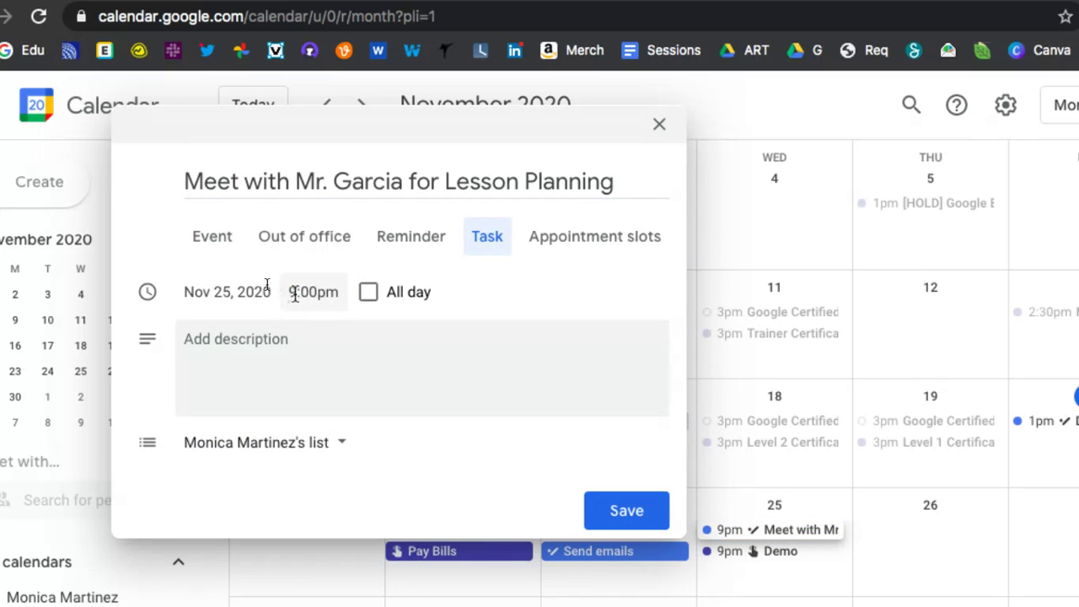
click(293, 291)
click(307, 346)
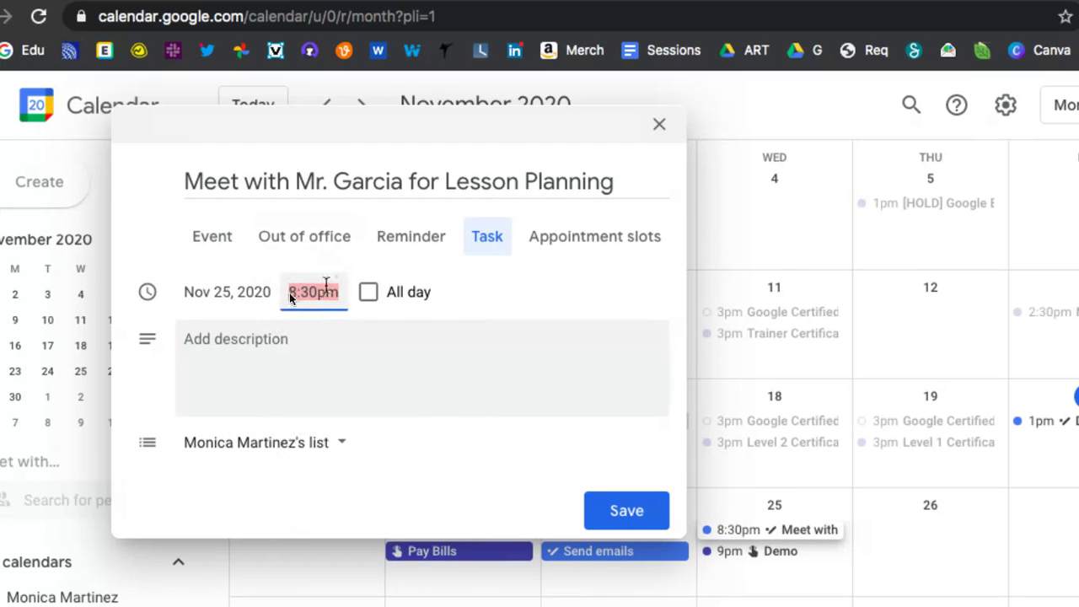
click(367, 363)
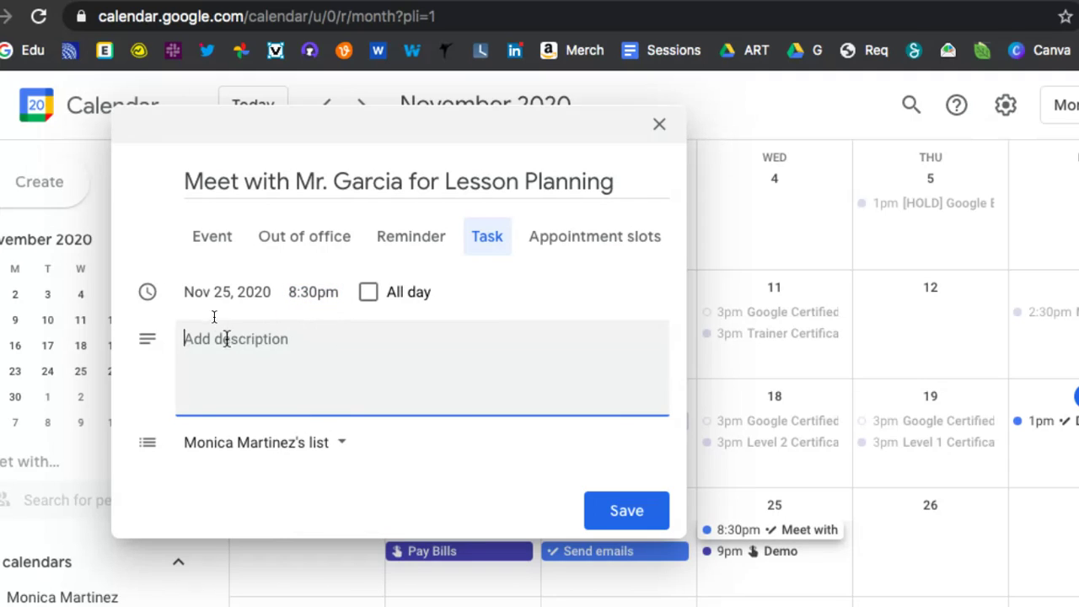
click(342, 443)
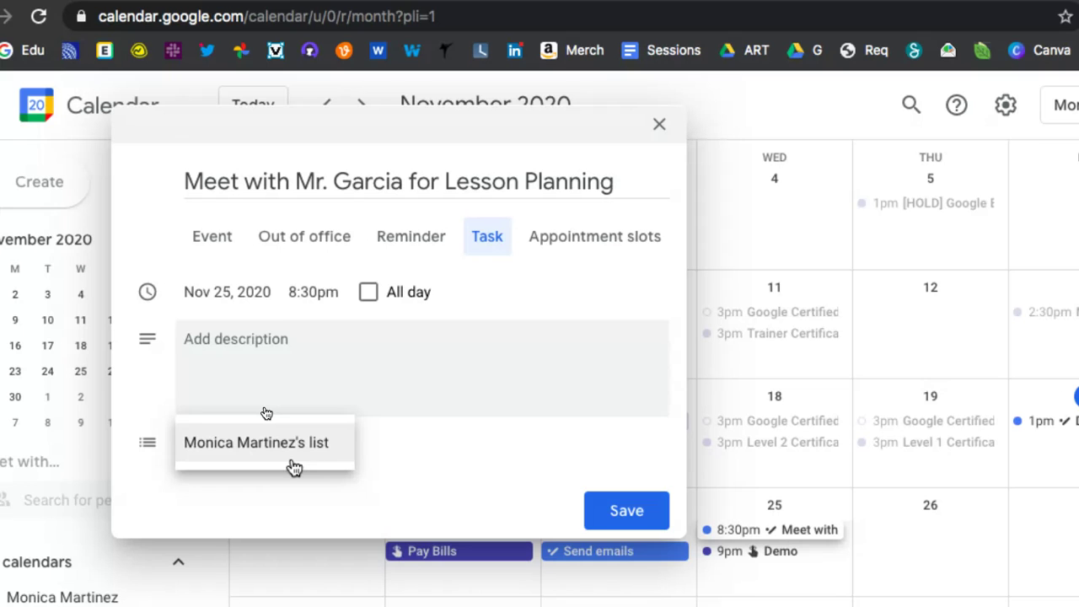
click(380, 371)
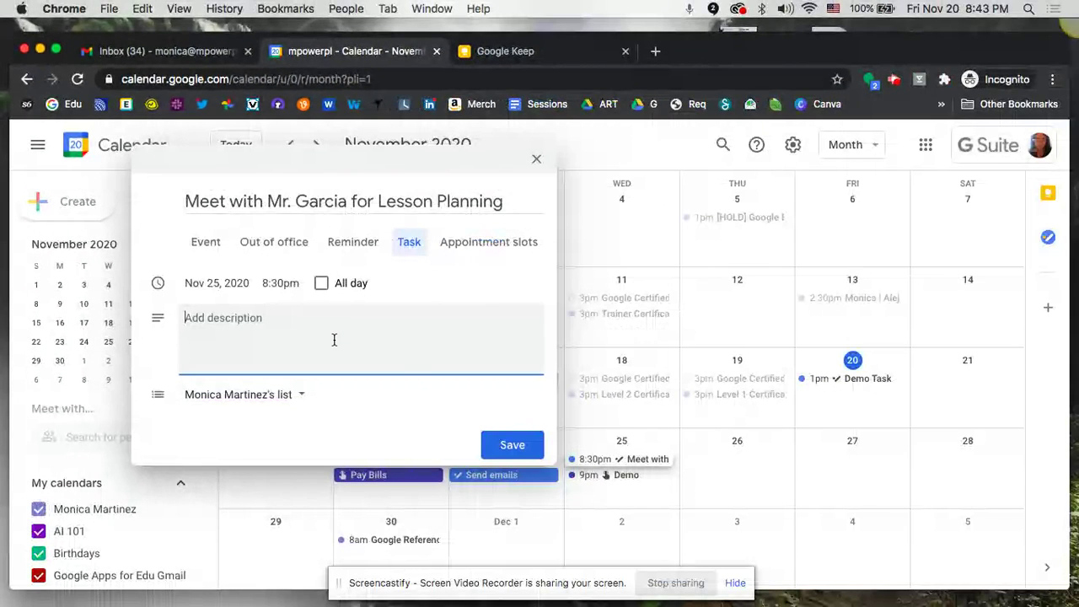
Save the 8:30pm lesson-planning task on November 25, then switch to the Gmail inbox.
click(512, 446)
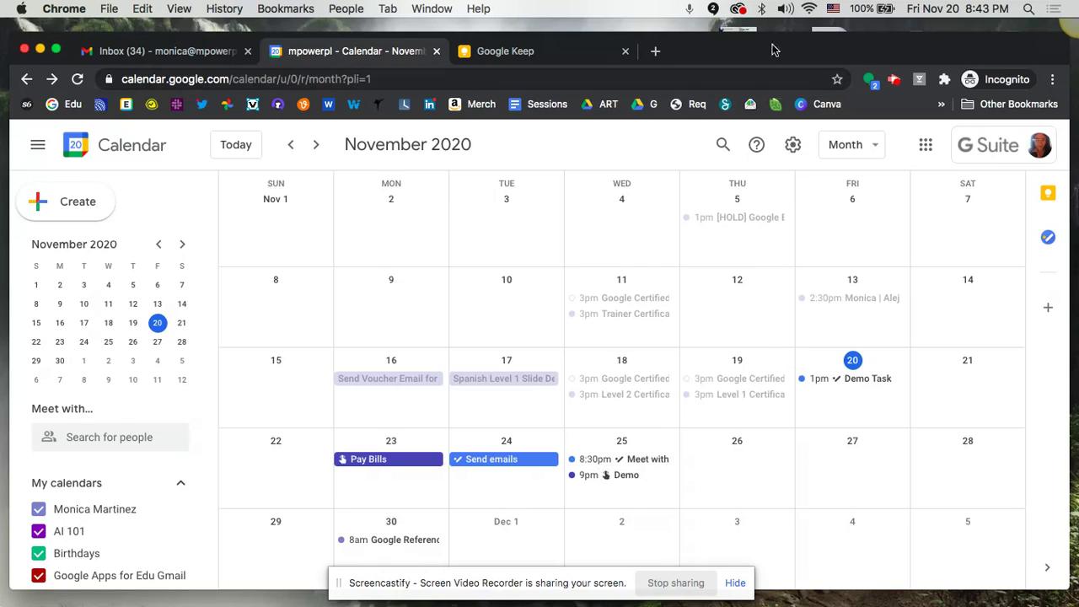
drag(768, 52, 765, 54)
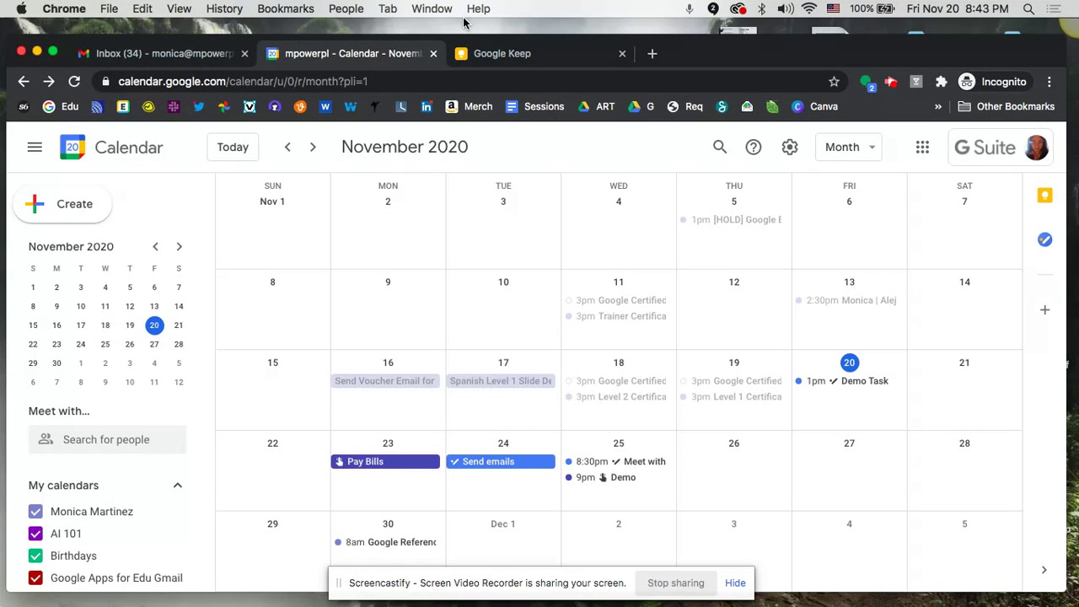
click(122, 53)
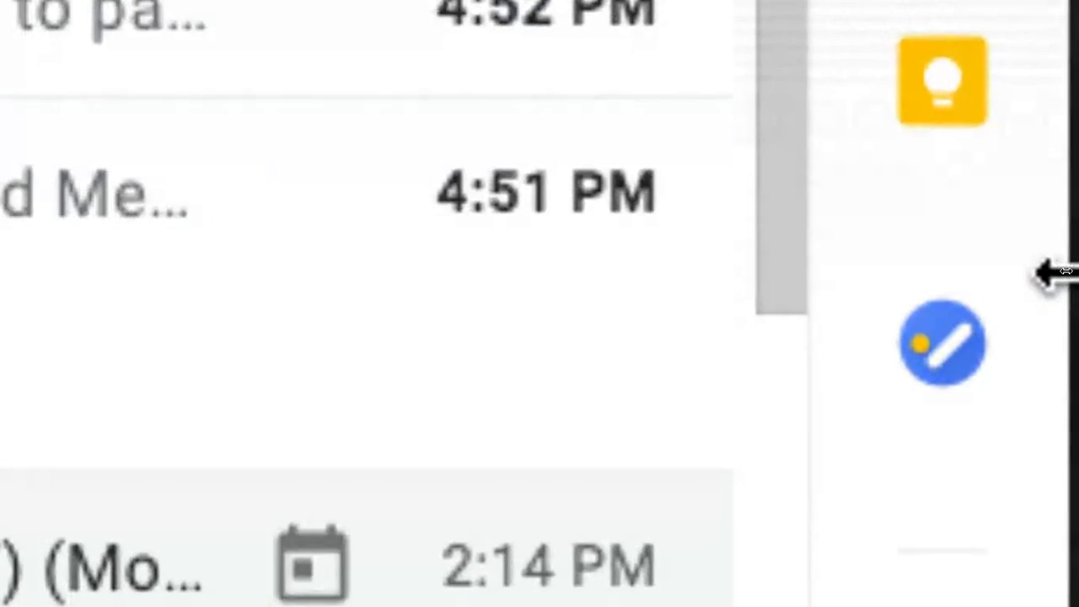
Add a 'Demo 2' task in Gmail's Tasks panel with details 'Add details here....'.
click(860, 404)
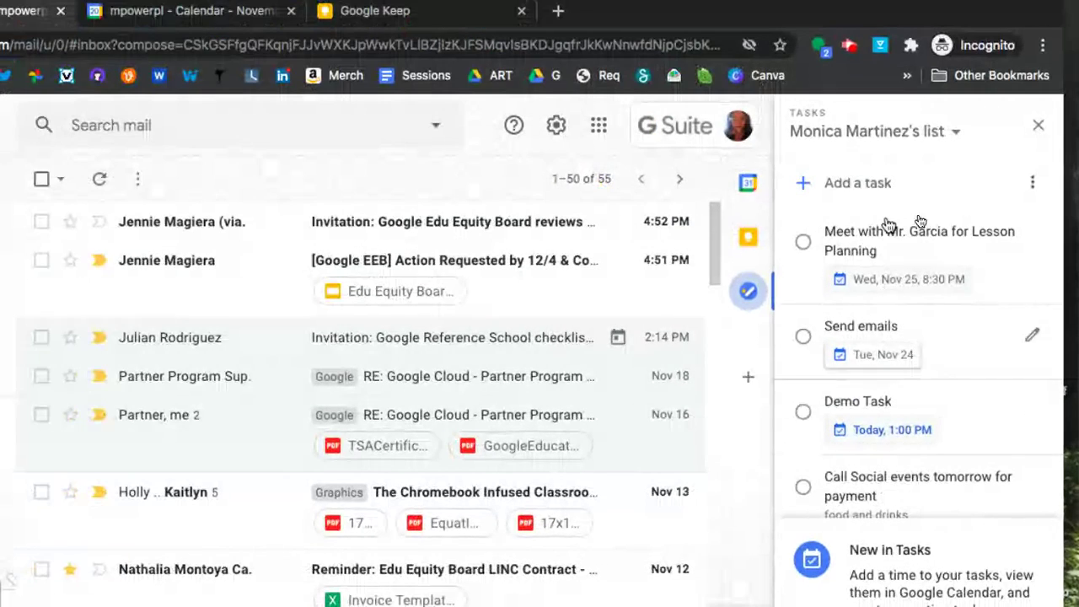
click(822, 184)
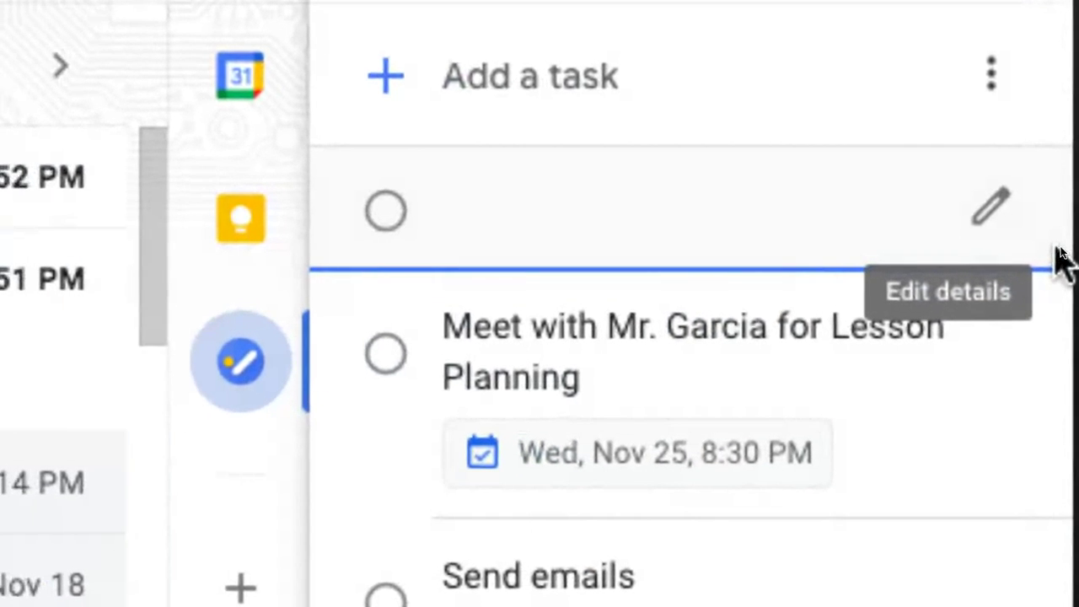
text(Demo )
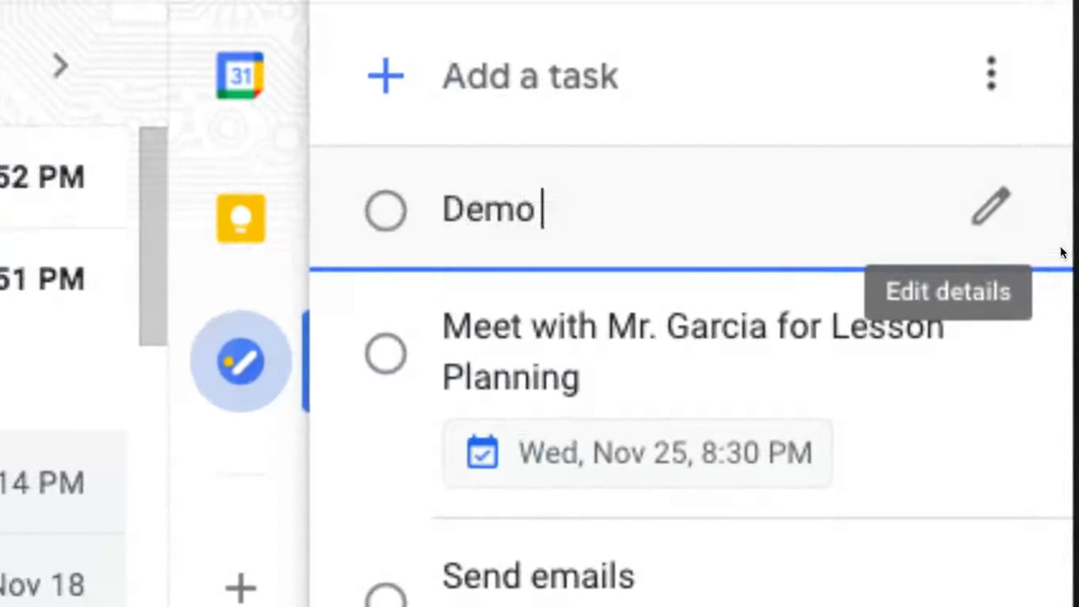
text(2)
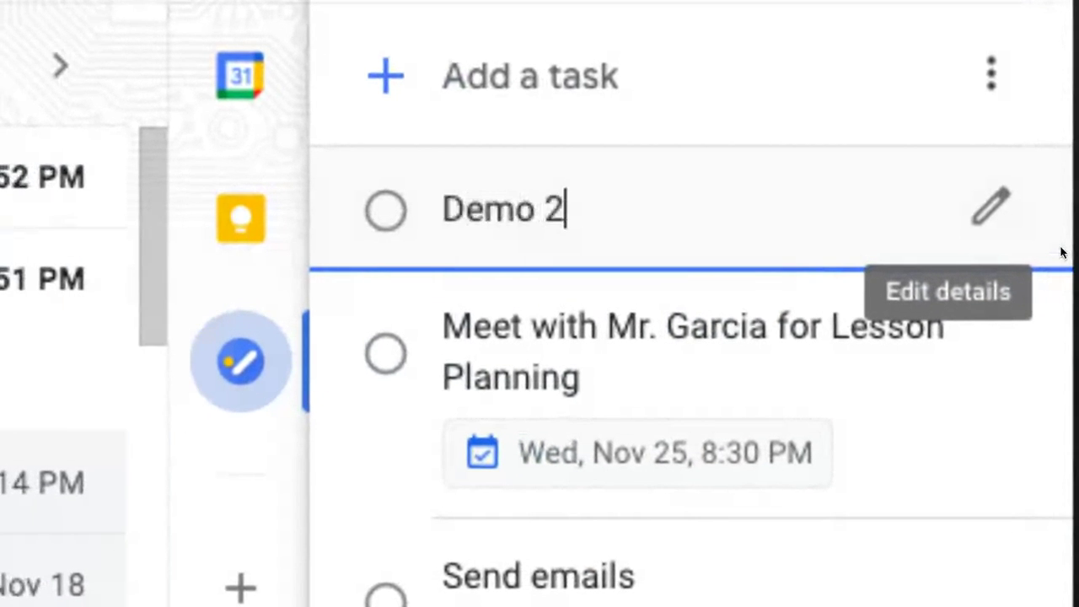
click(1003, 215)
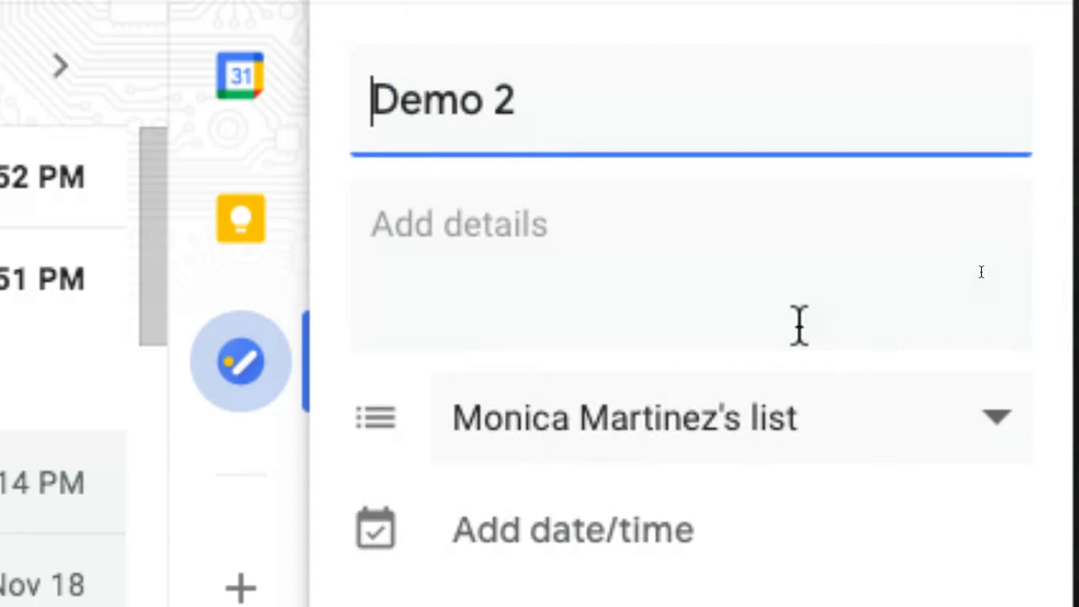
click(686, 231)
text(Add de)
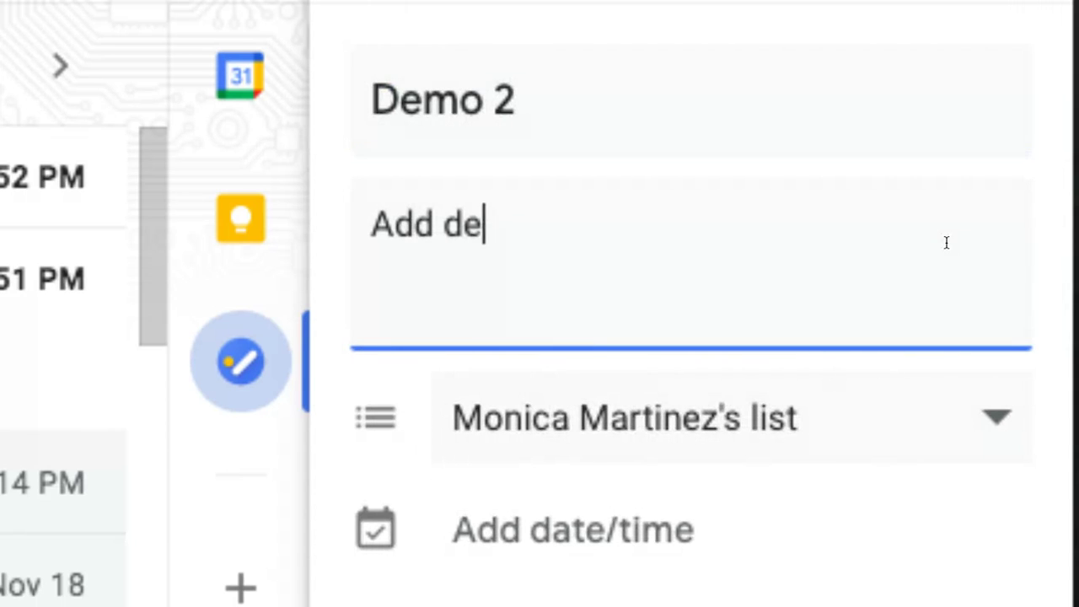
text(tails here....)
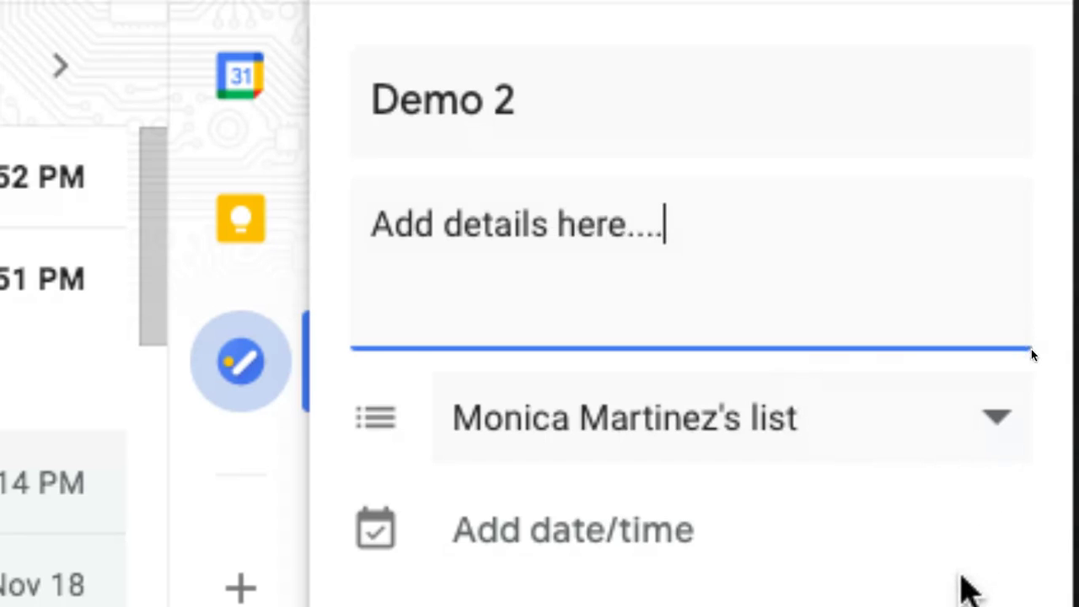
scroll(964, 582, down, 3)
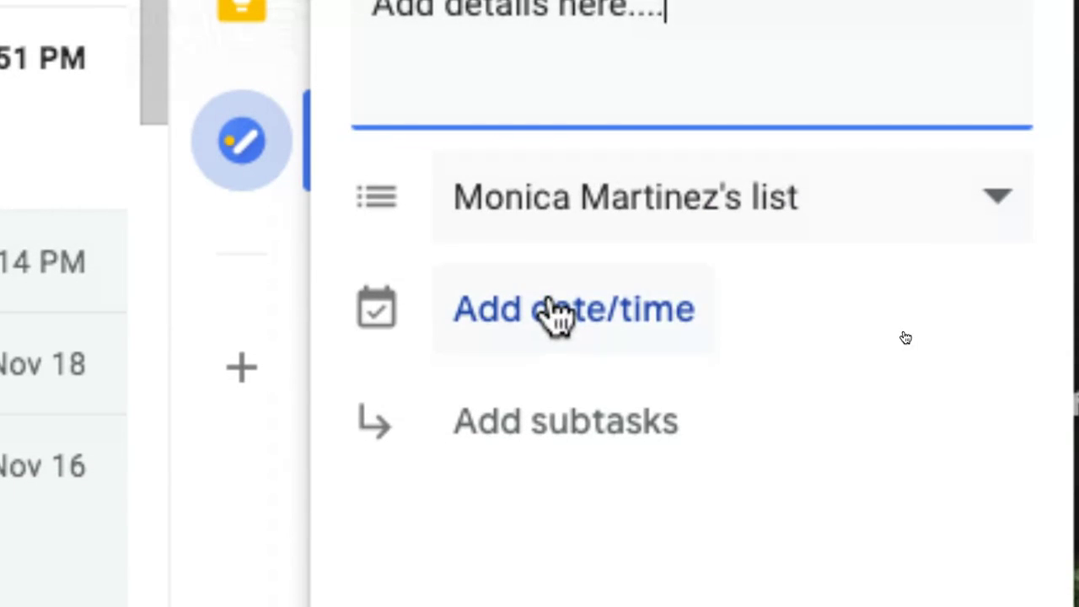
Set the Demo 2 due date to Sunday, November 22 at 11:30 AM.
click(553, 313)
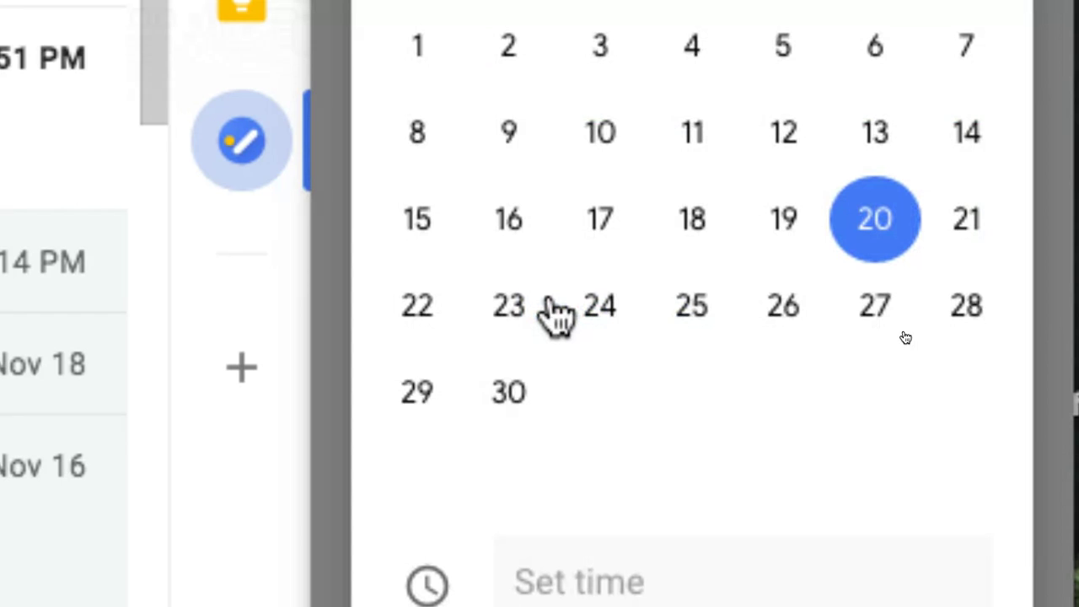
click(419, 319)
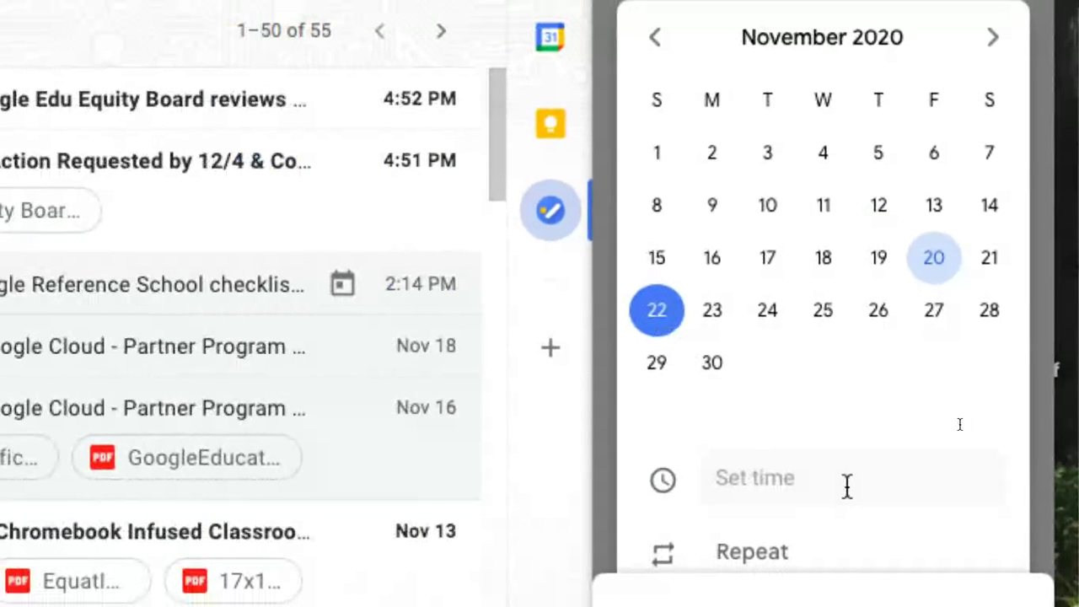
click(847, 488)
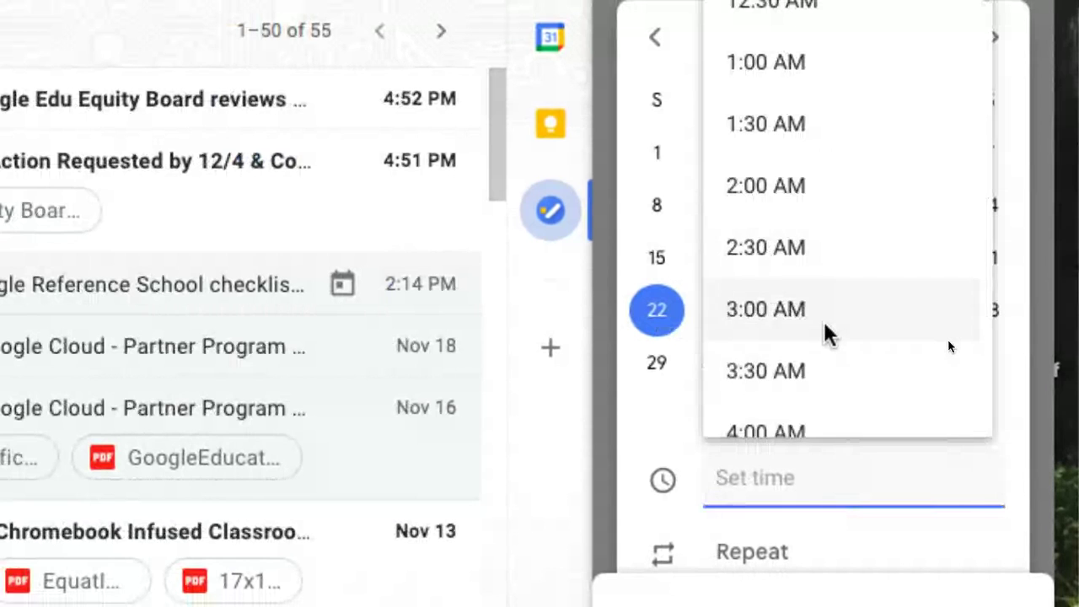
scroll(825, 325, down, 6)
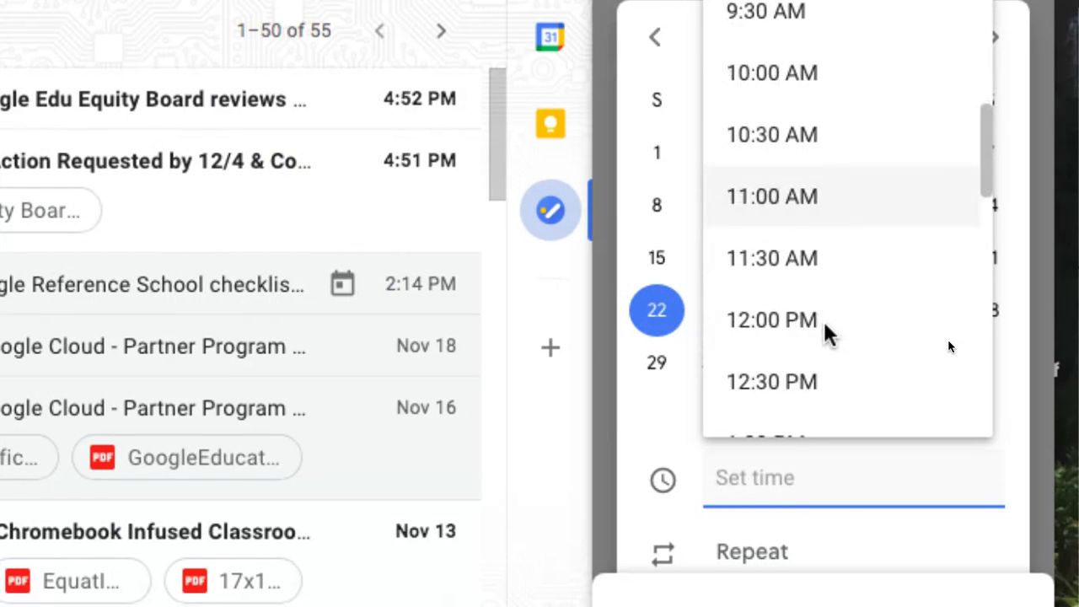
click(795, 261)
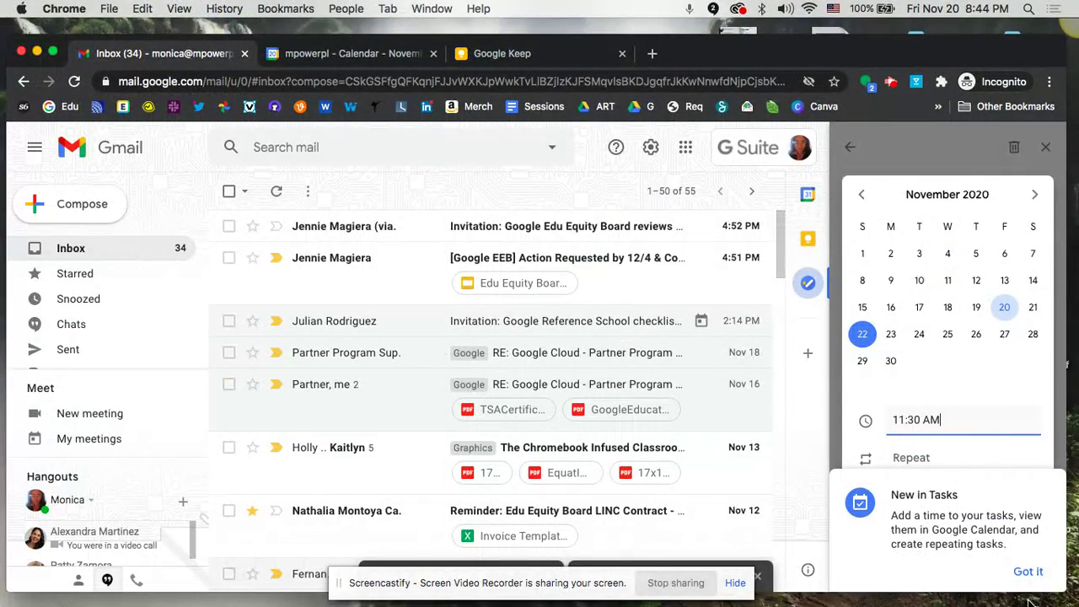
click(1027, 571)
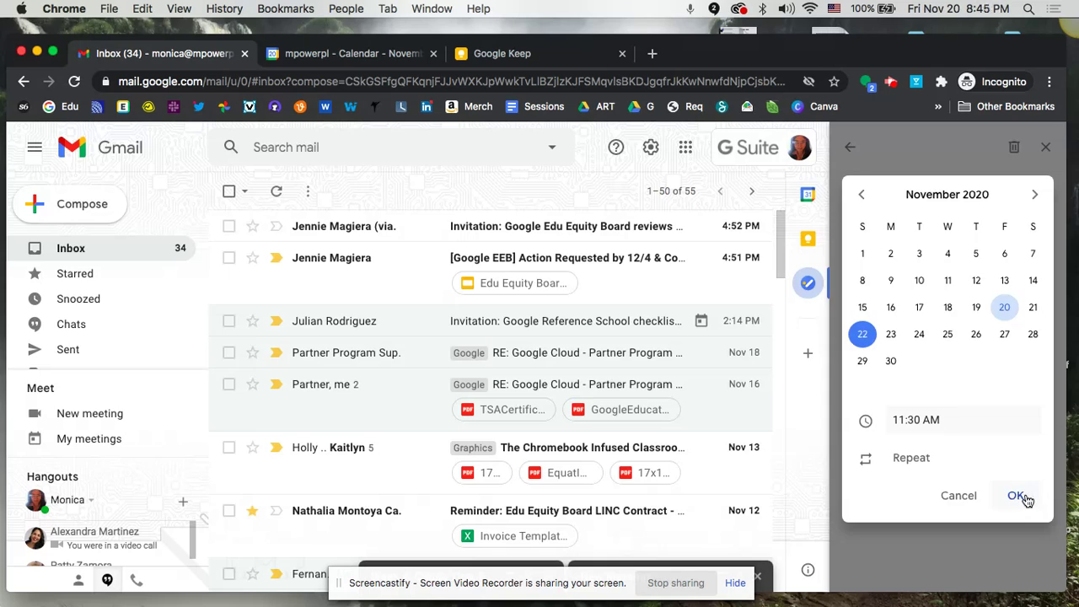
click(1017, 496)
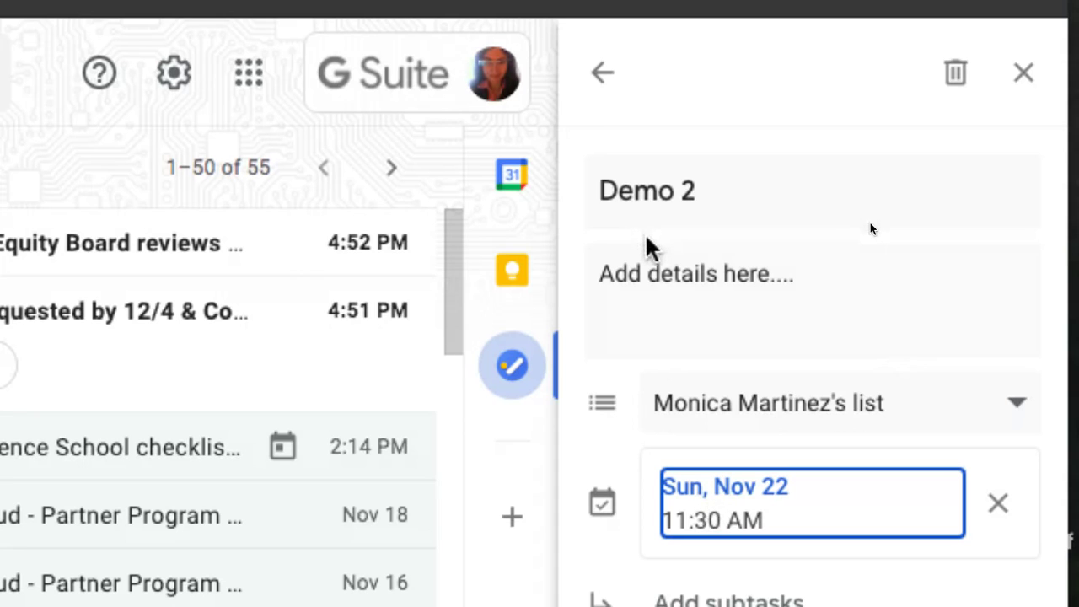
Close the task details and bring the Google Docs checklist window back up.
click(601, 84)
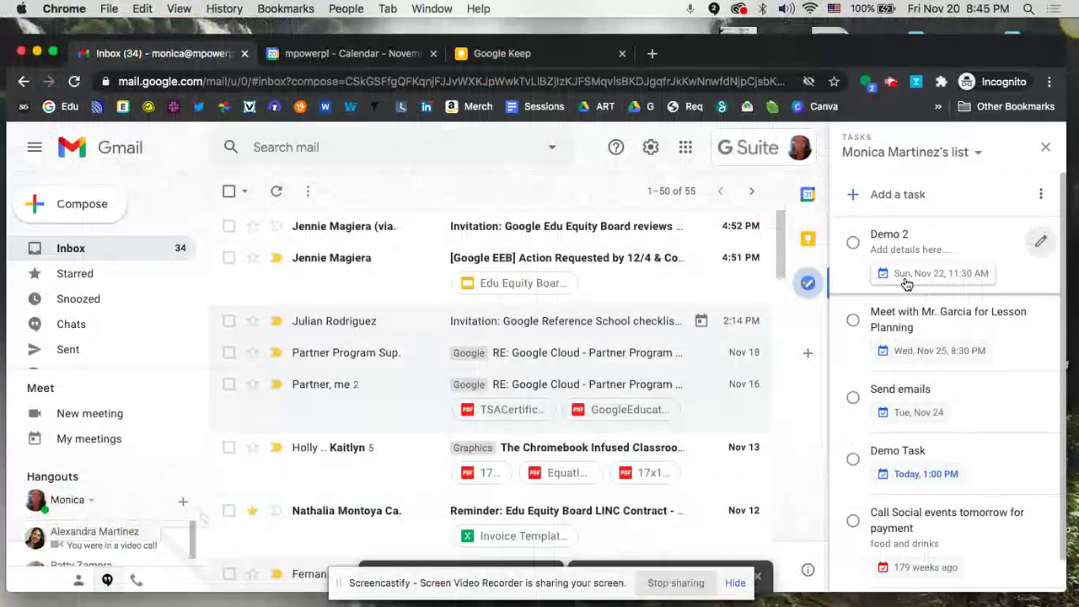
mouse_move(4, 472)
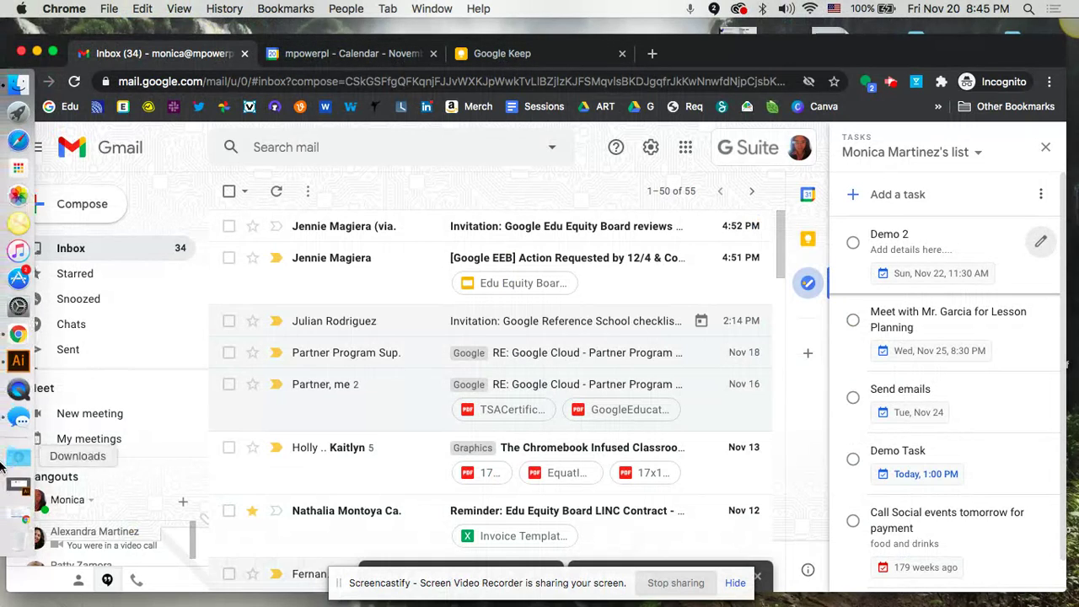
click(17, 515)
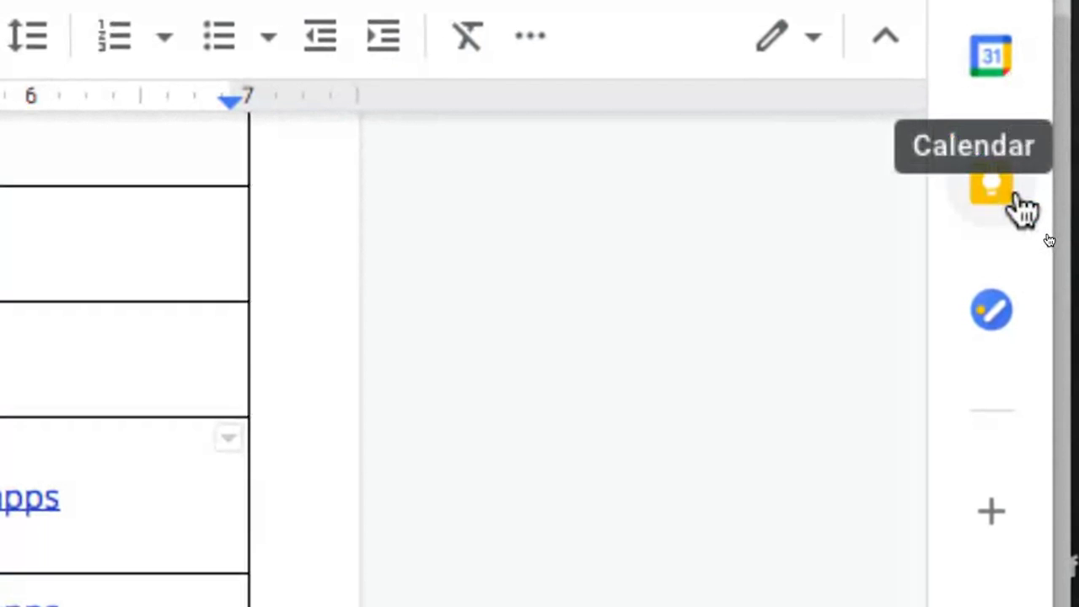
Open the Tasks panel beside the Educator Skills Checklist document.
click(1000, 314)
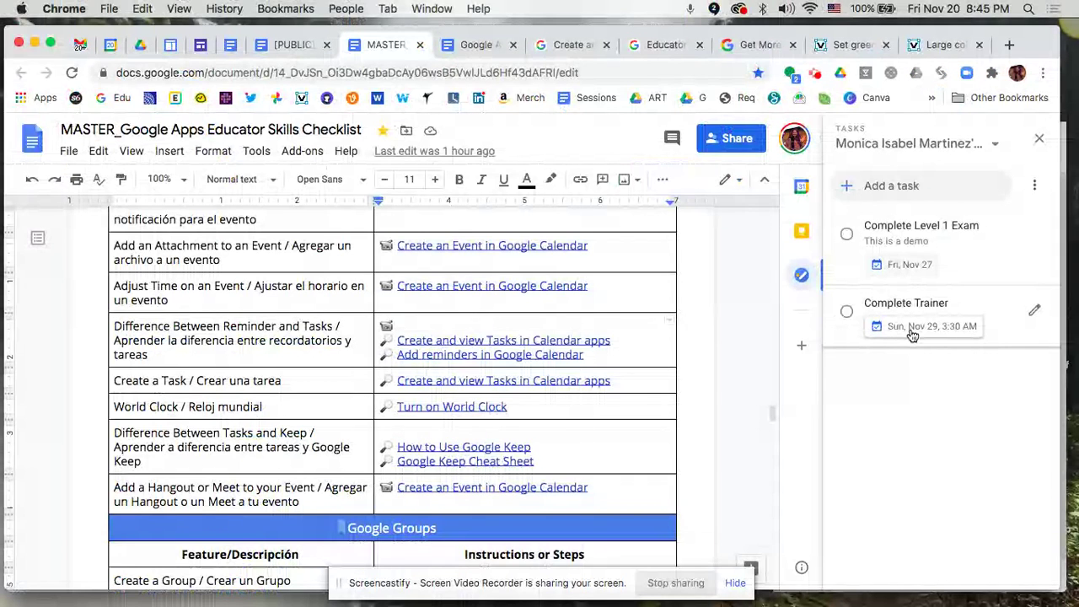
Switch to the Google Drive tab showing the Google folder in My Drive.
click(140, 46)
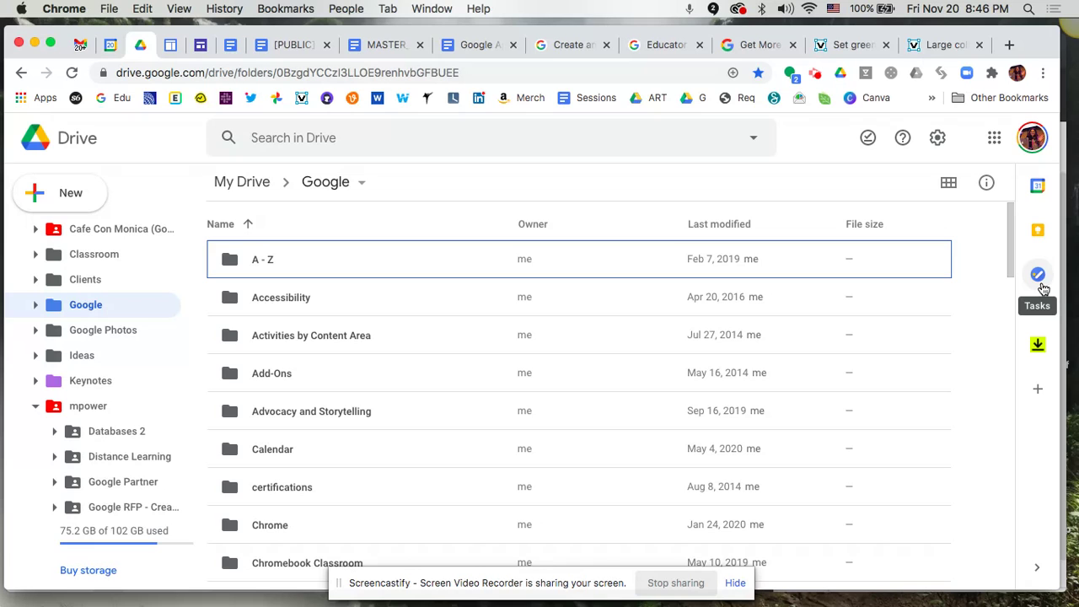
In the incognito window's Calendar, check Demo 2 on the 22nd, then switch to Google Keep.
click(1068, 106)
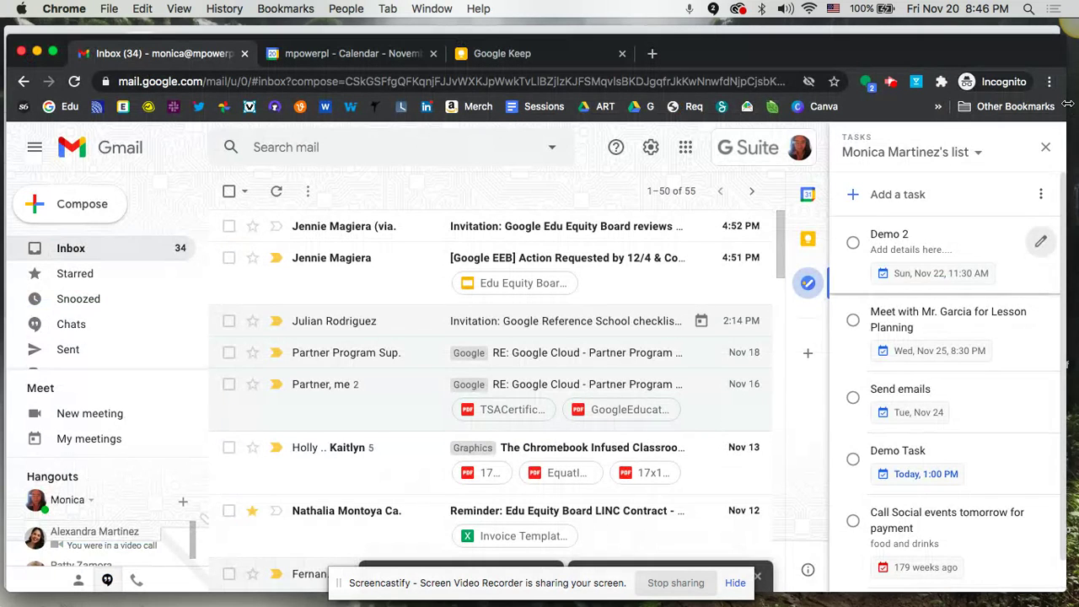
click(300, 54)
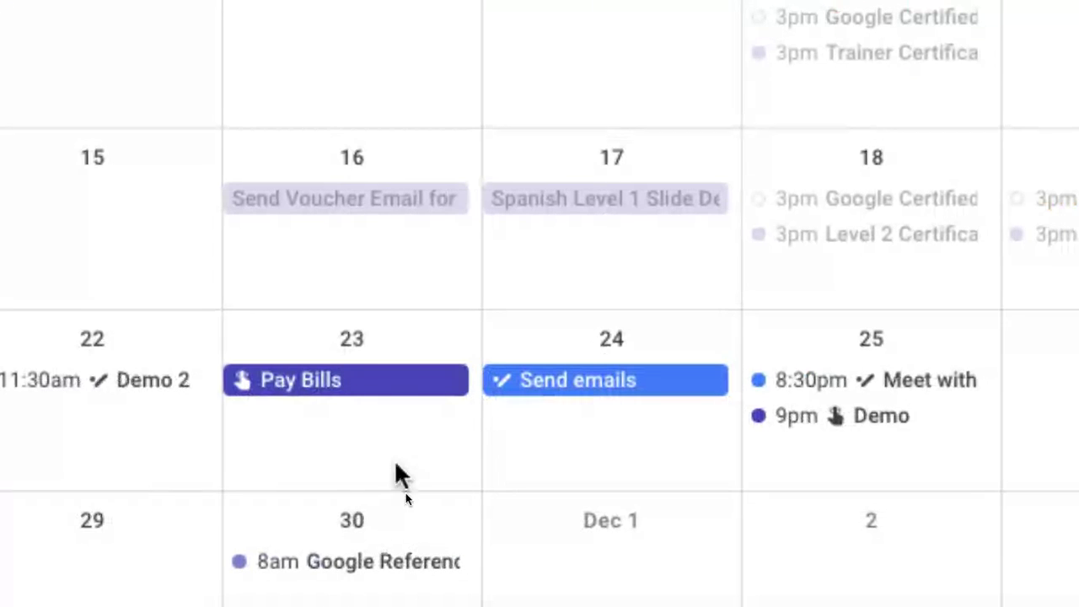
click(364, 400)
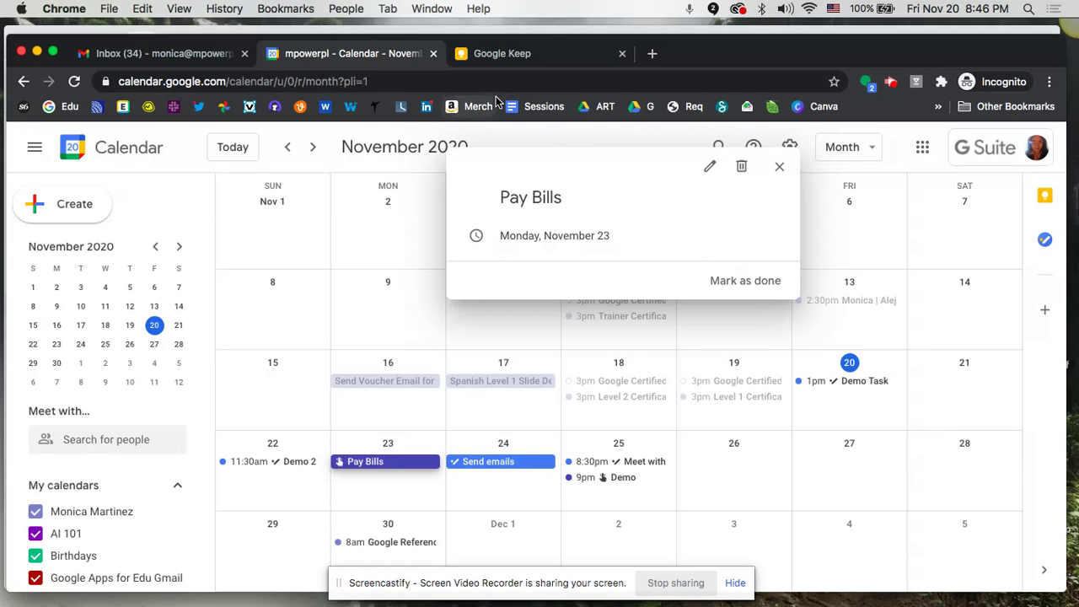
click(493, 55)
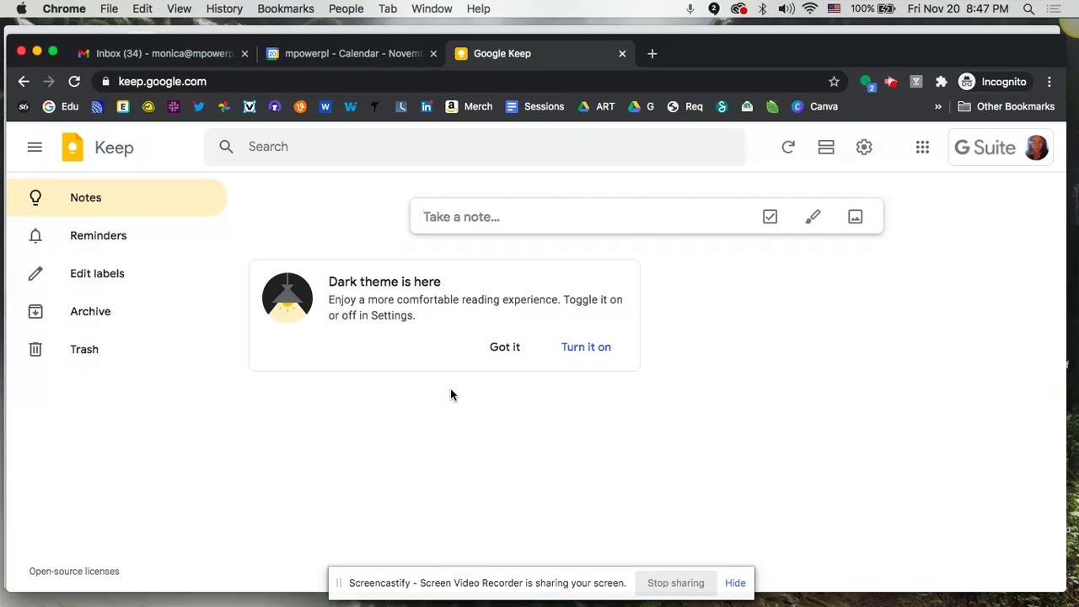
Open a new tab in the main Chrome window and enter keep.google.com.
click(586, 28)
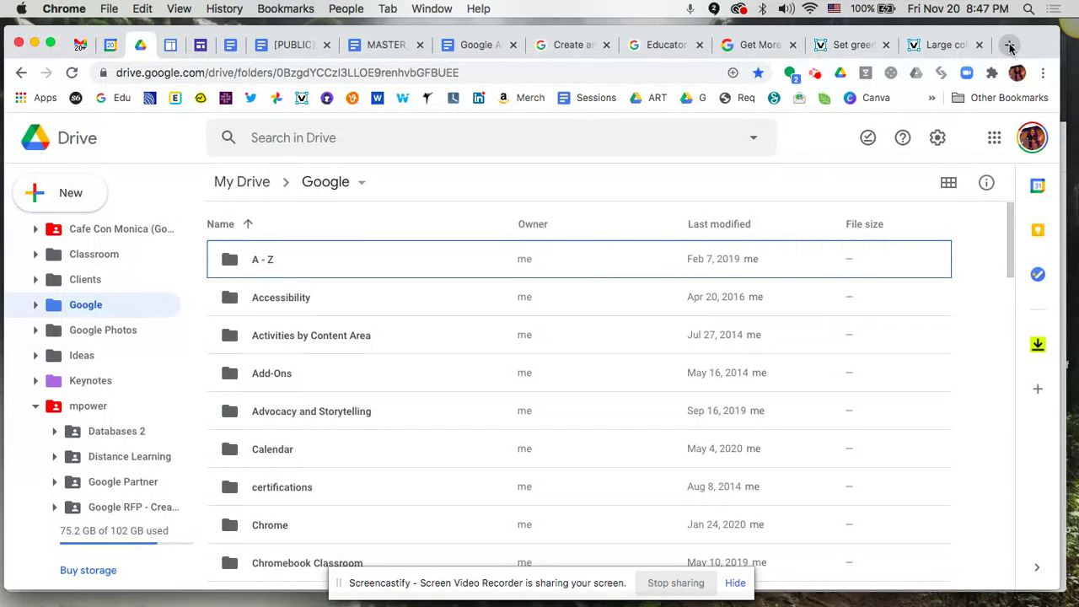
click(1010, 47)
text(n)
key(BackSpace)
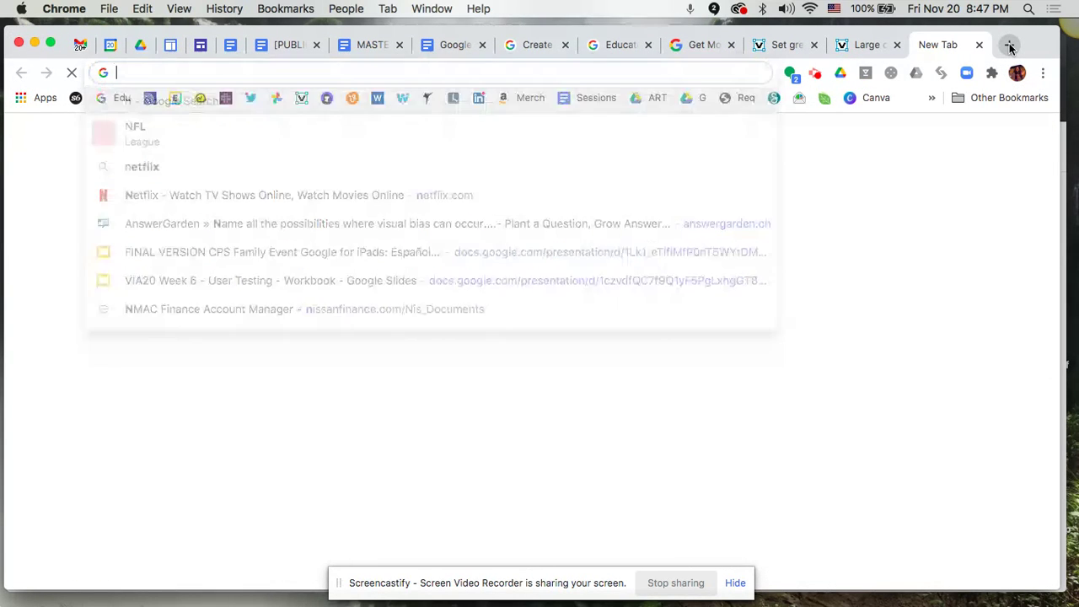
text(keep.google.com/share?tid=true#LIST/1529890946940.978027.4250529225)
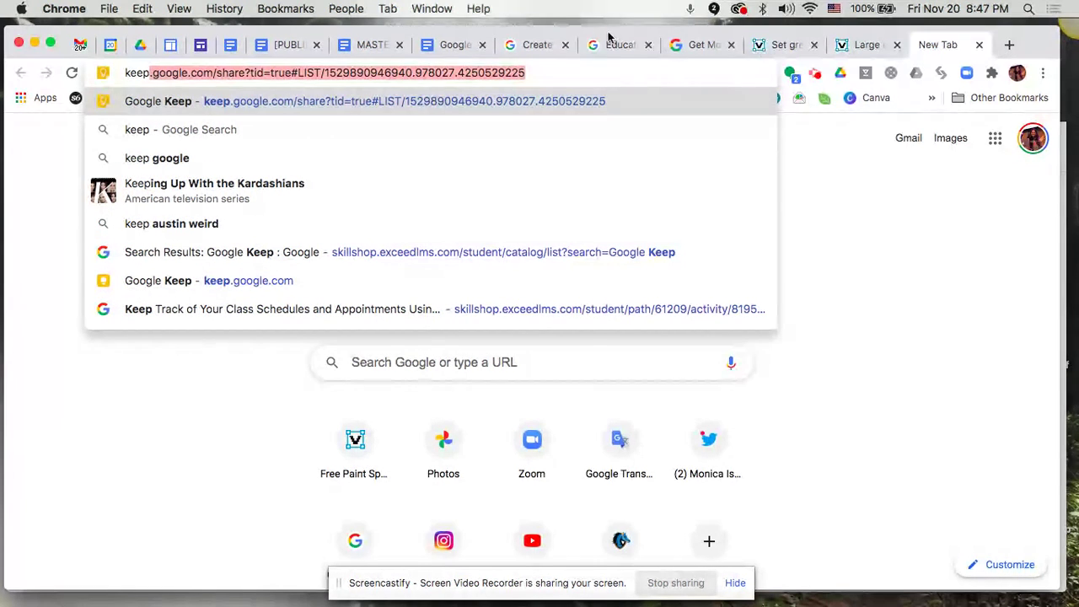
click(570, 72)
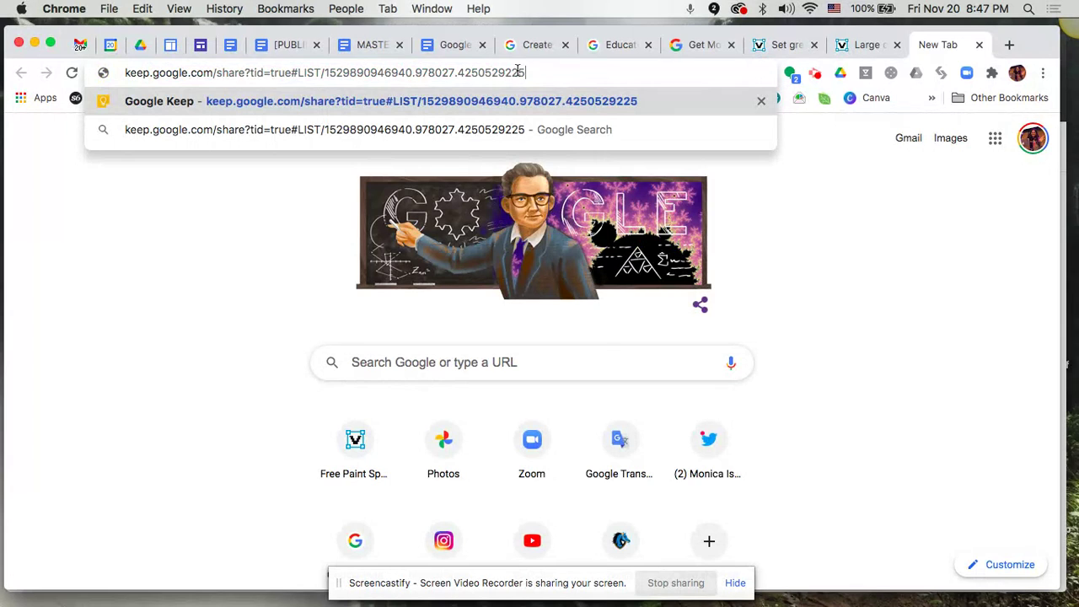
drag(550, 72, 211, 74)
key(BackSpace)
Load keep.google.com and scroll the notes board down past Graphics and ISTE, then back to top.
key(Return)
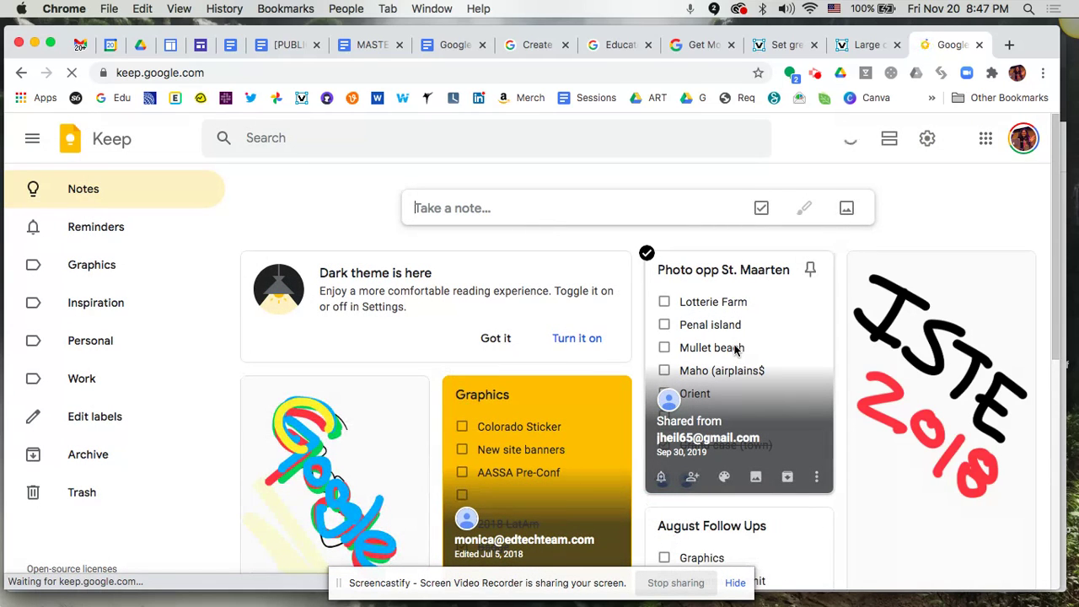
scroll(552, 526, down, 3)
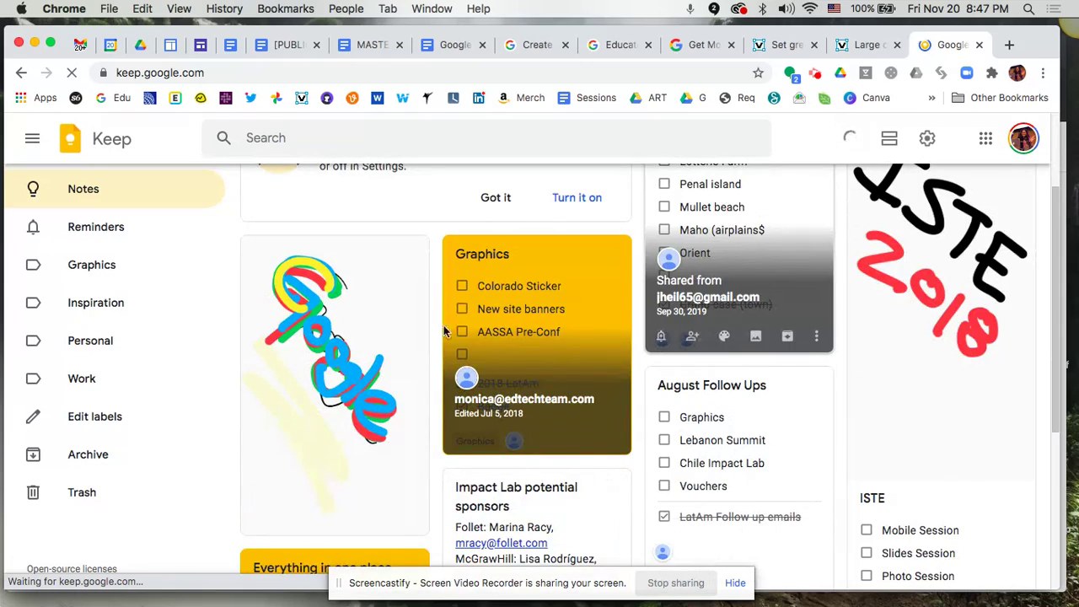
scroll(829, 442, down, 5)
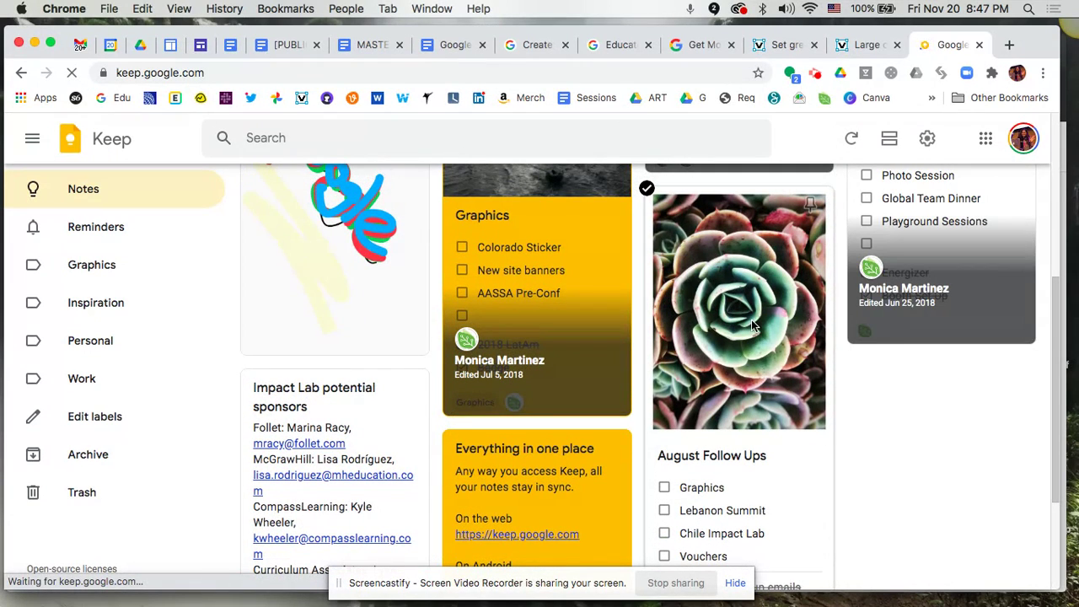
scroll(727, 400, down, 3)
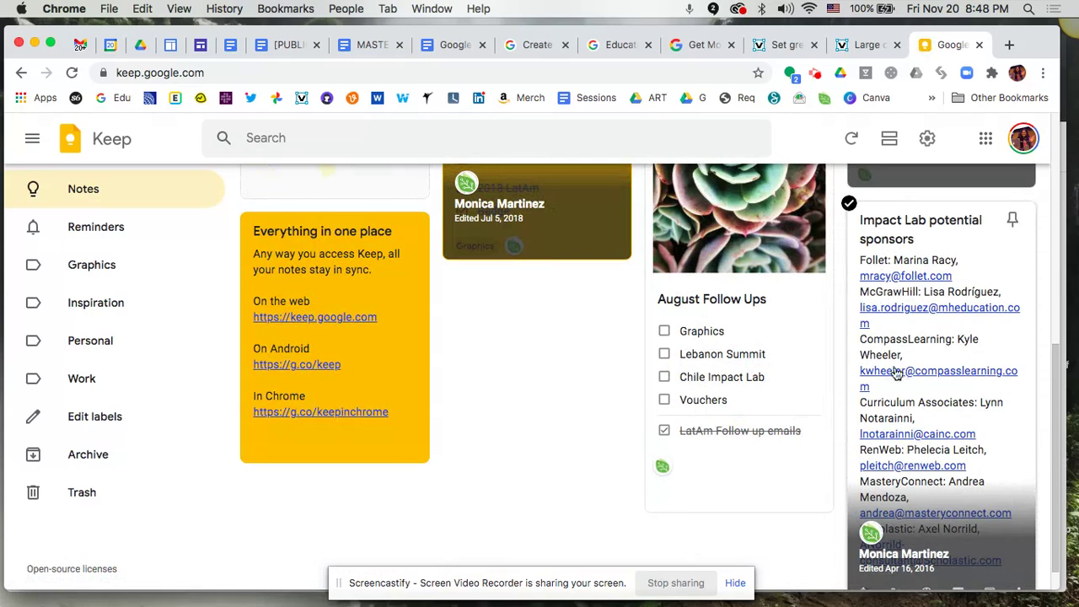
scroll(897, 371, up, 2)
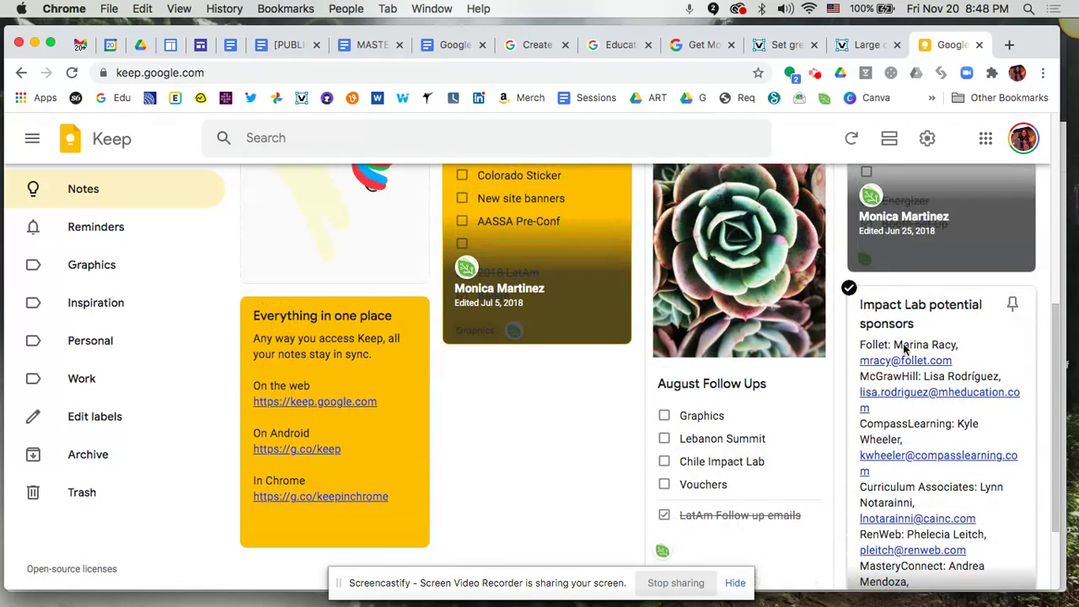
scroll(679, 308, up, 5)
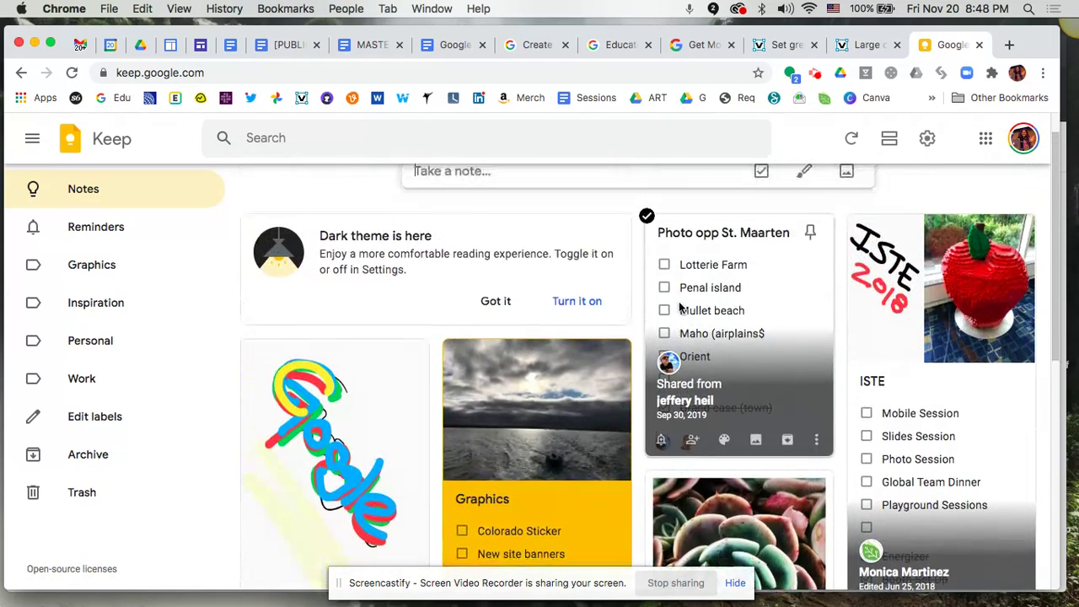
scroll(680, 308, up, 1)
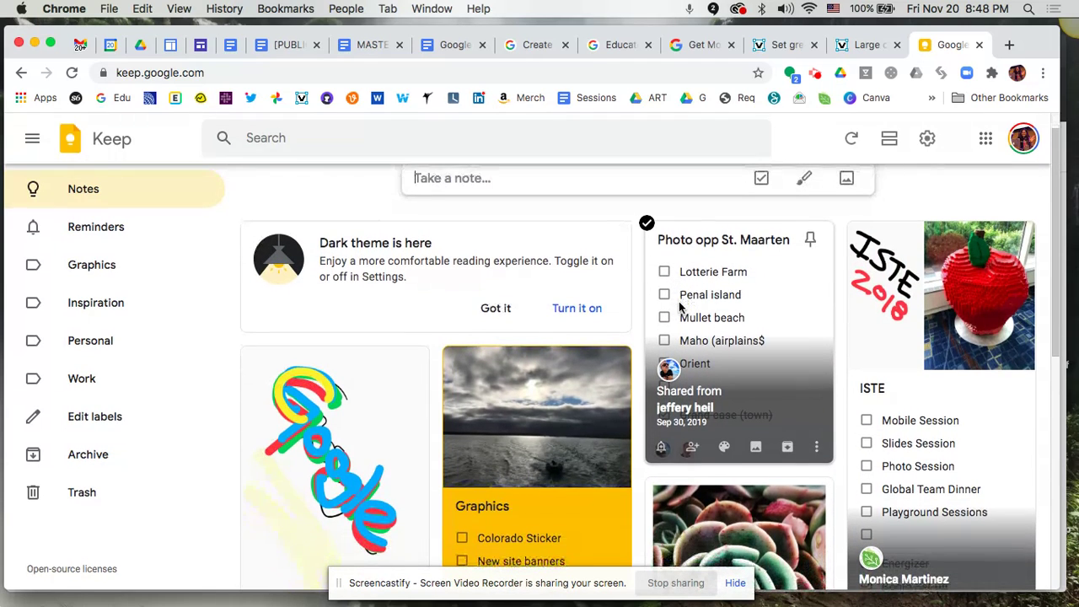